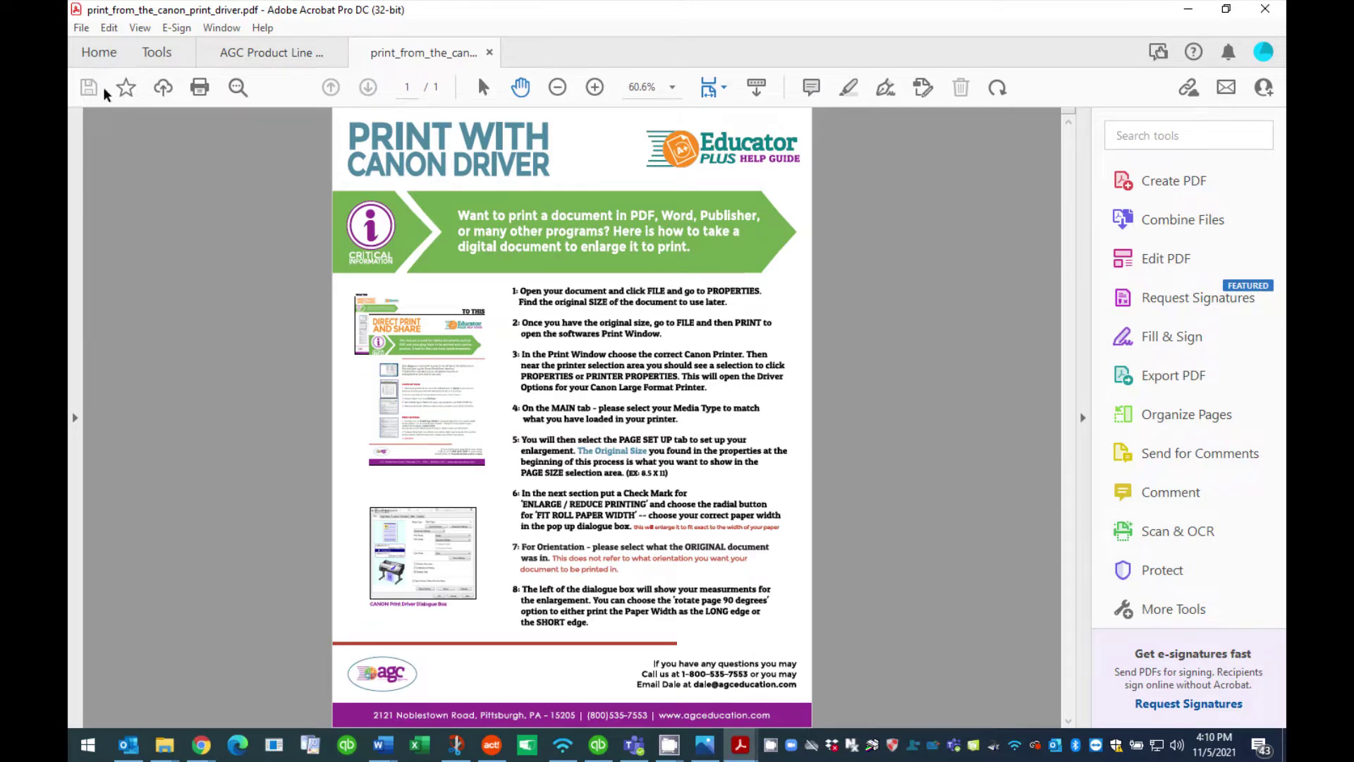
- Check the guide's page size, 8.49 x 10.99 in, in the document properties, then close them
left_click(83, 32)
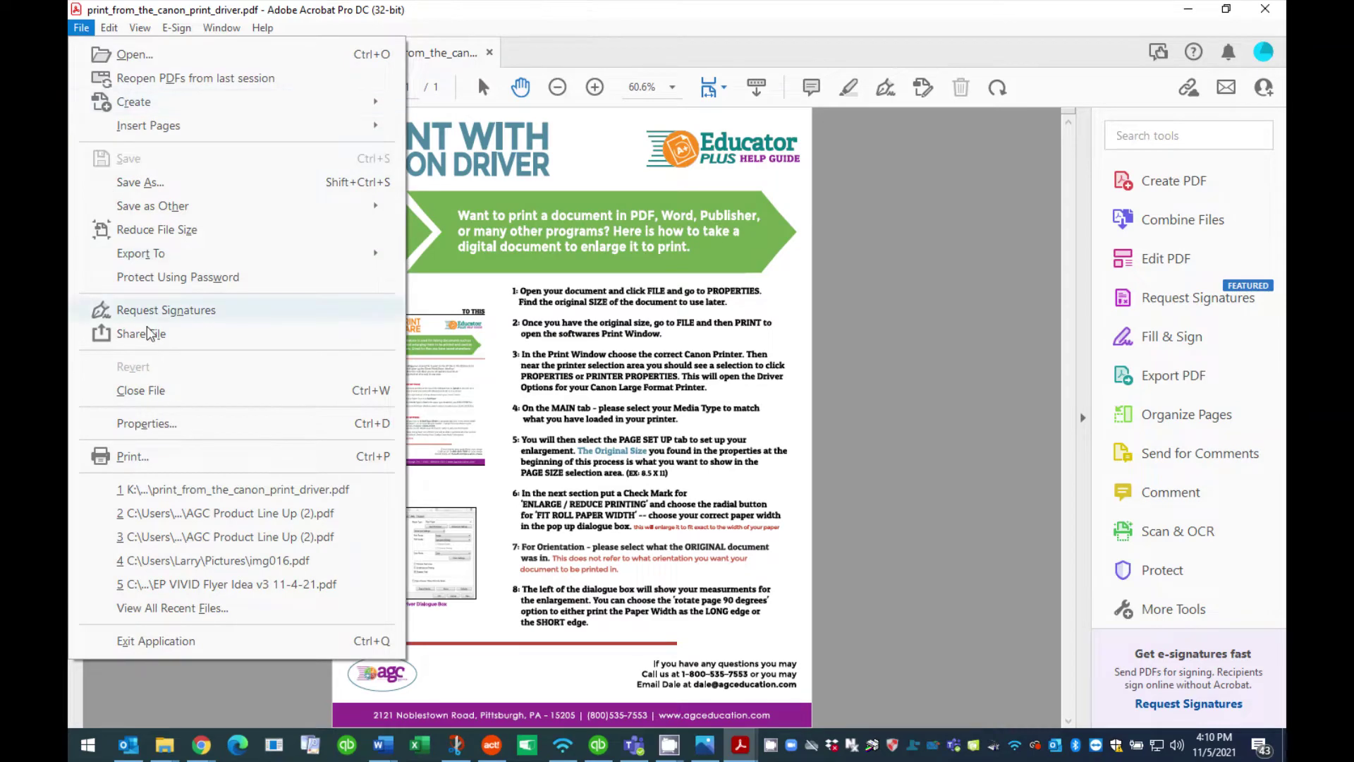
left_click(166, 425)
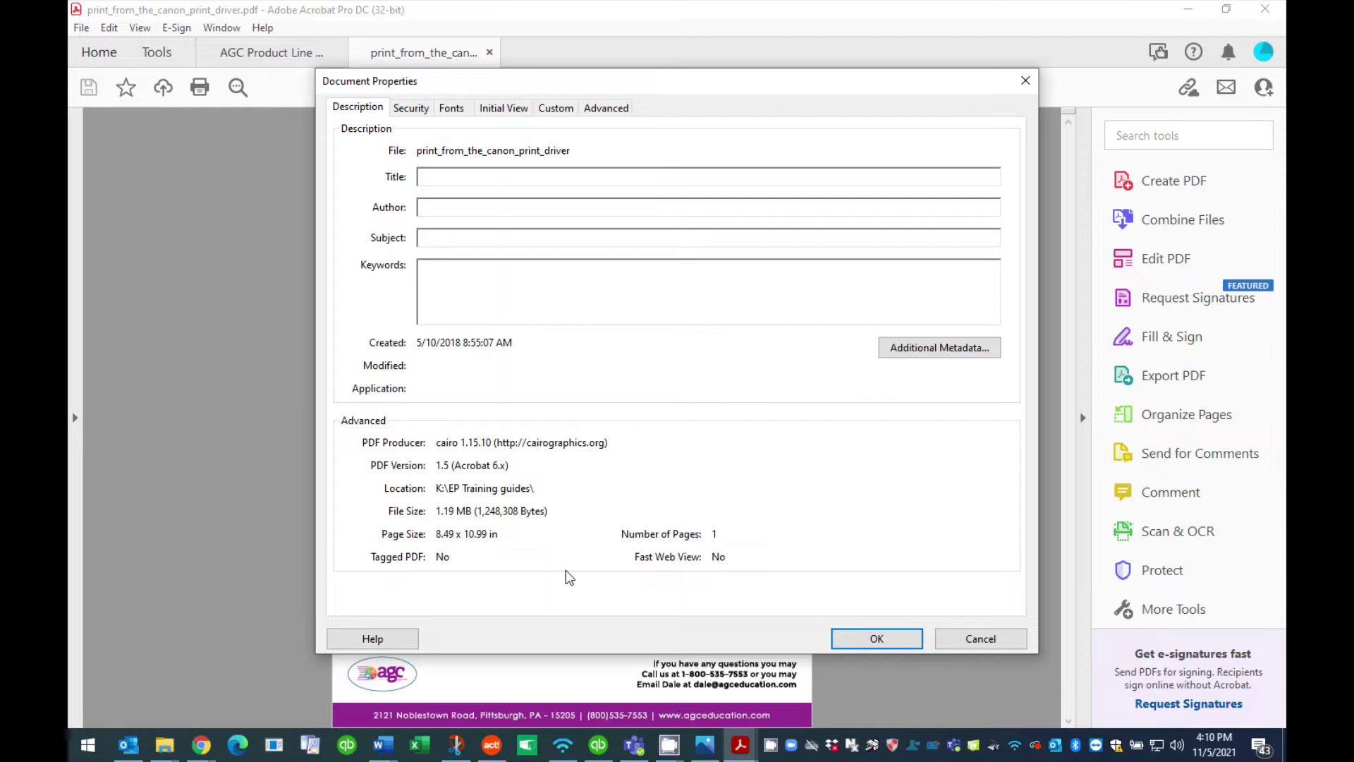
left_click(864, 643)
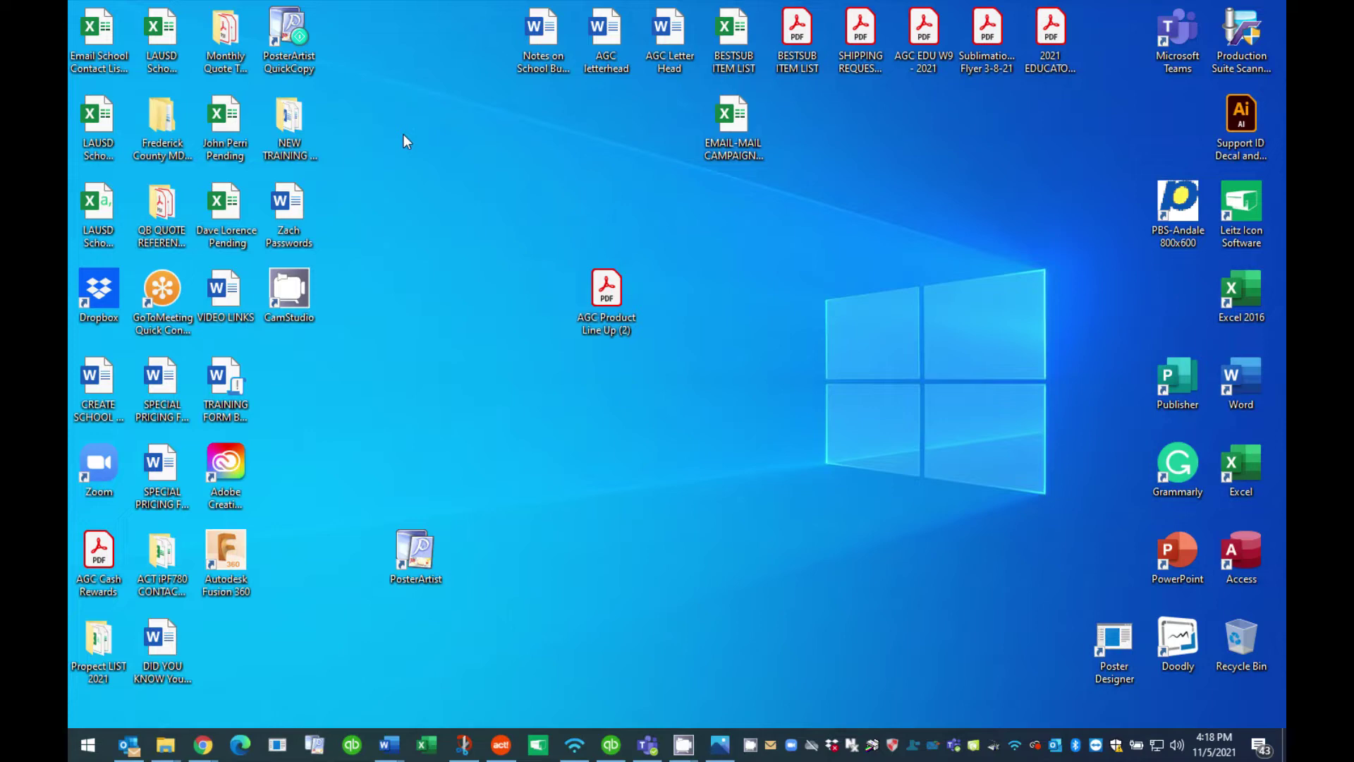
- Reopen AGC Product Line Up (2).pdf specifically in Adobe Acrobat DC
double_click(608, 291)
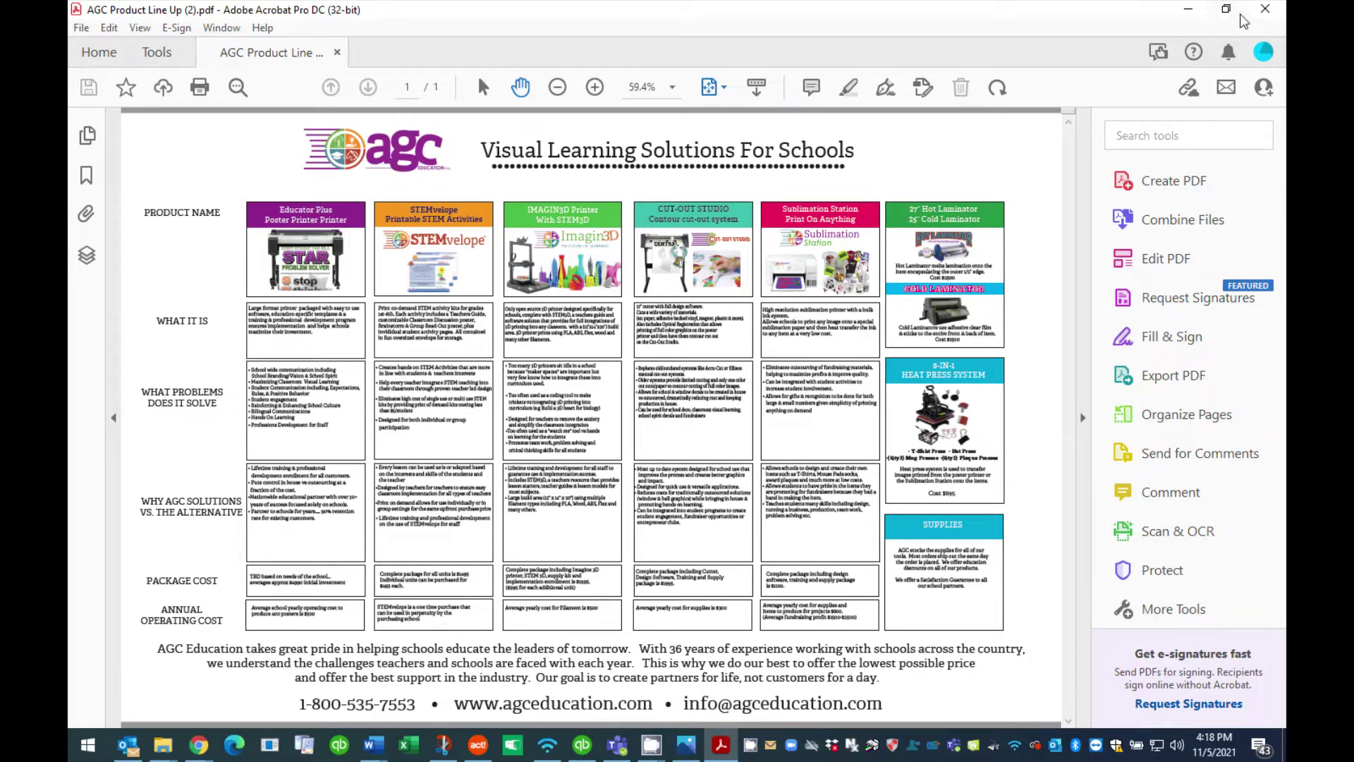
left_click(1266, 9)
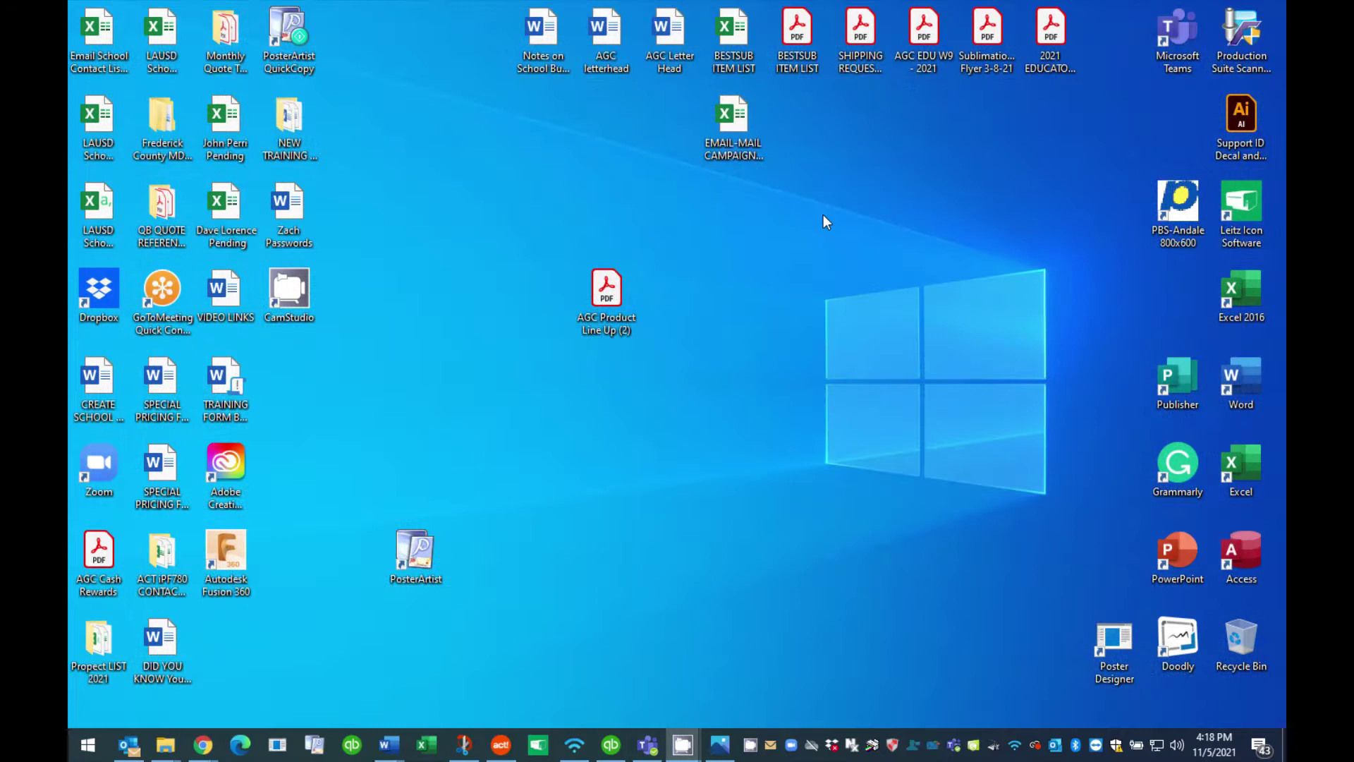
right_click(604, 297)
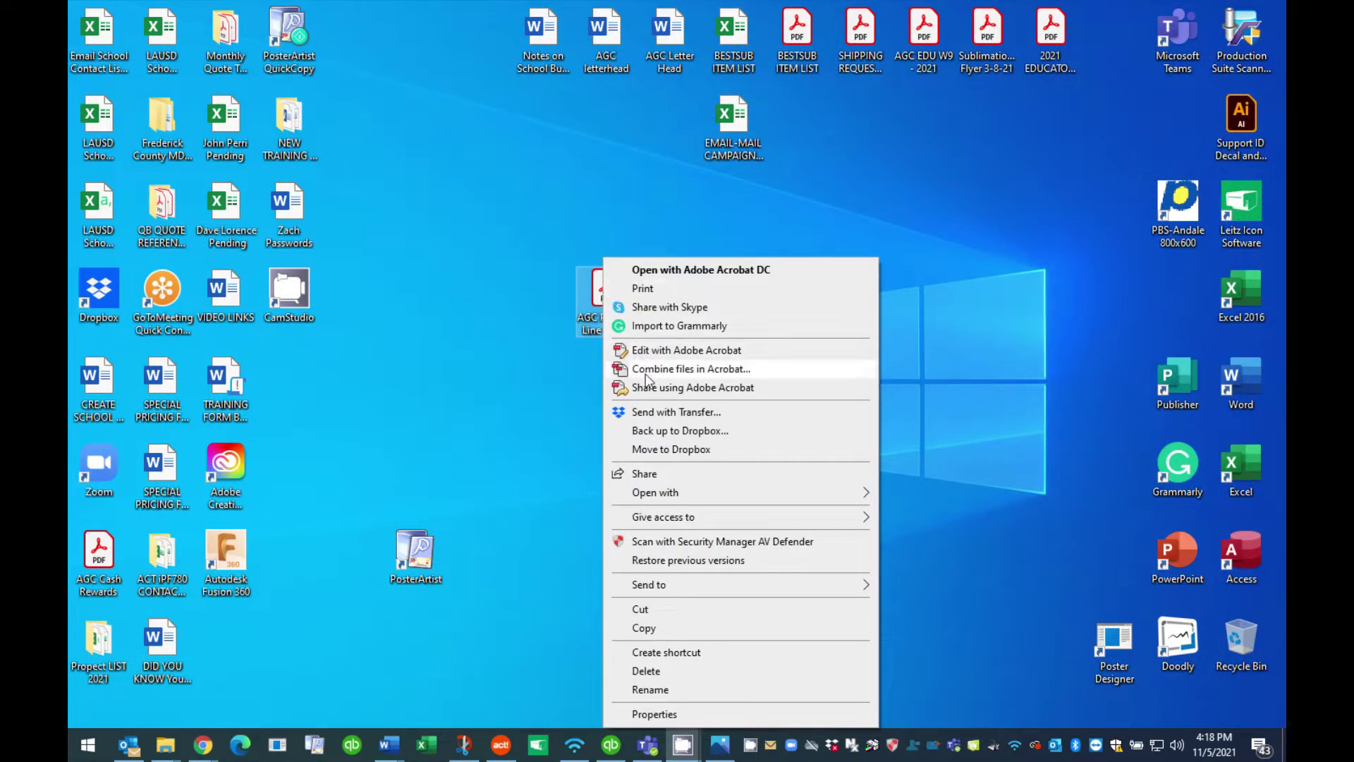
mouse_move(674, 493)
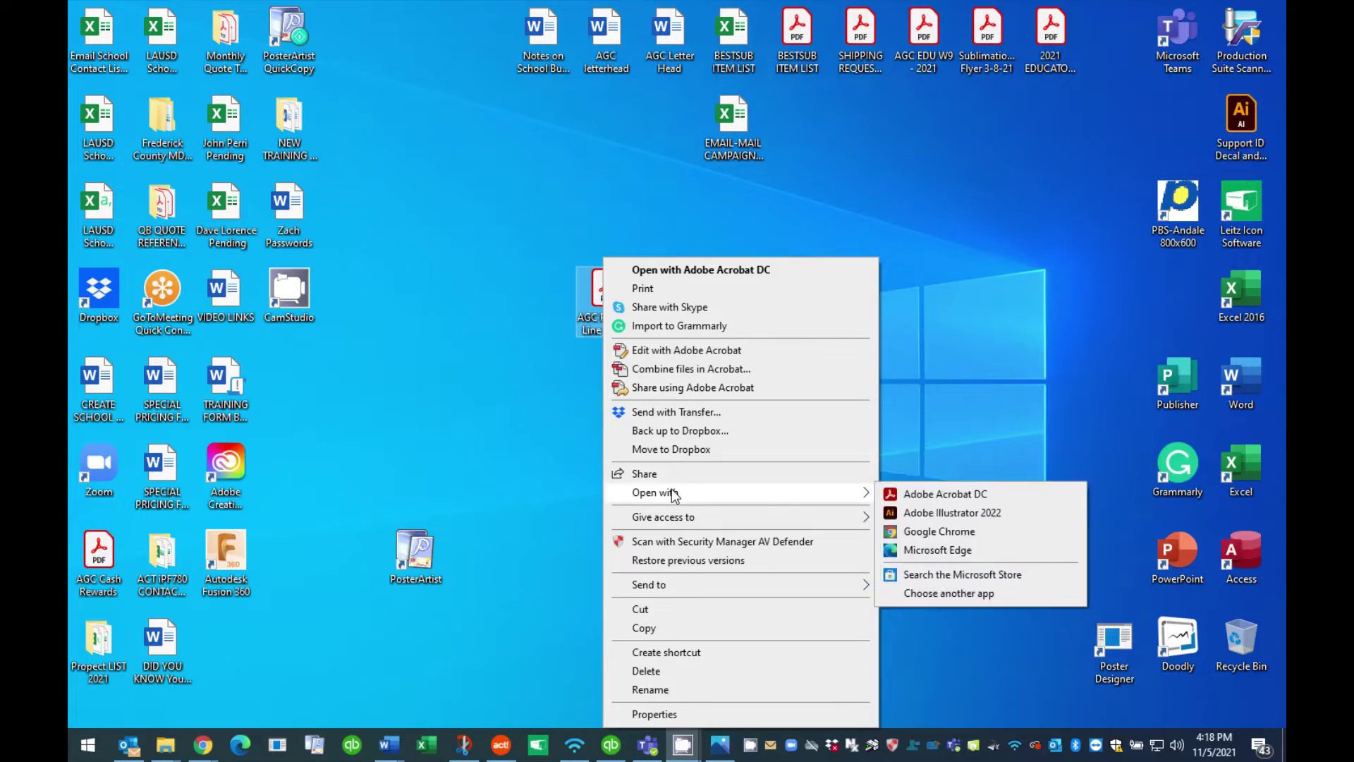
left_click(970, 496)
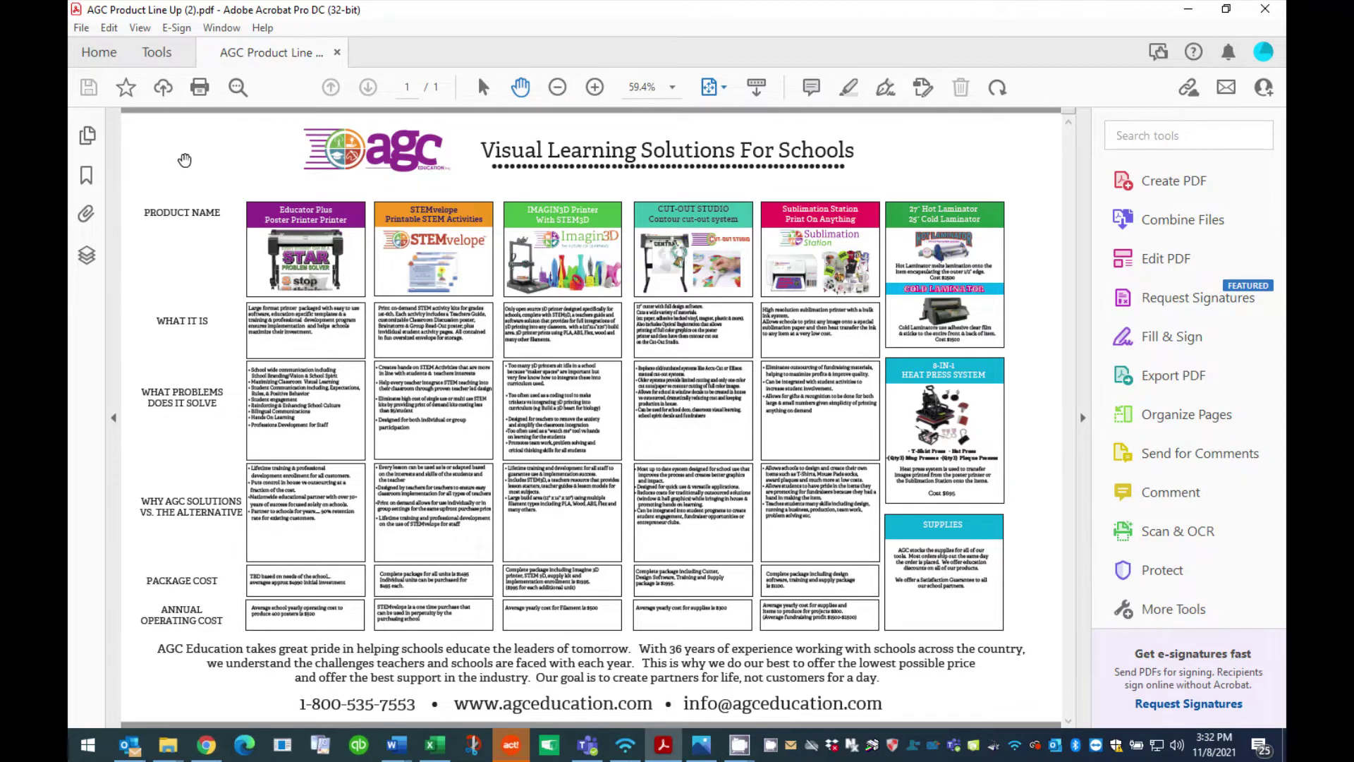
- Start printing the product line-up with Canon iPF750 selected as the printer
left_click(82, 28)
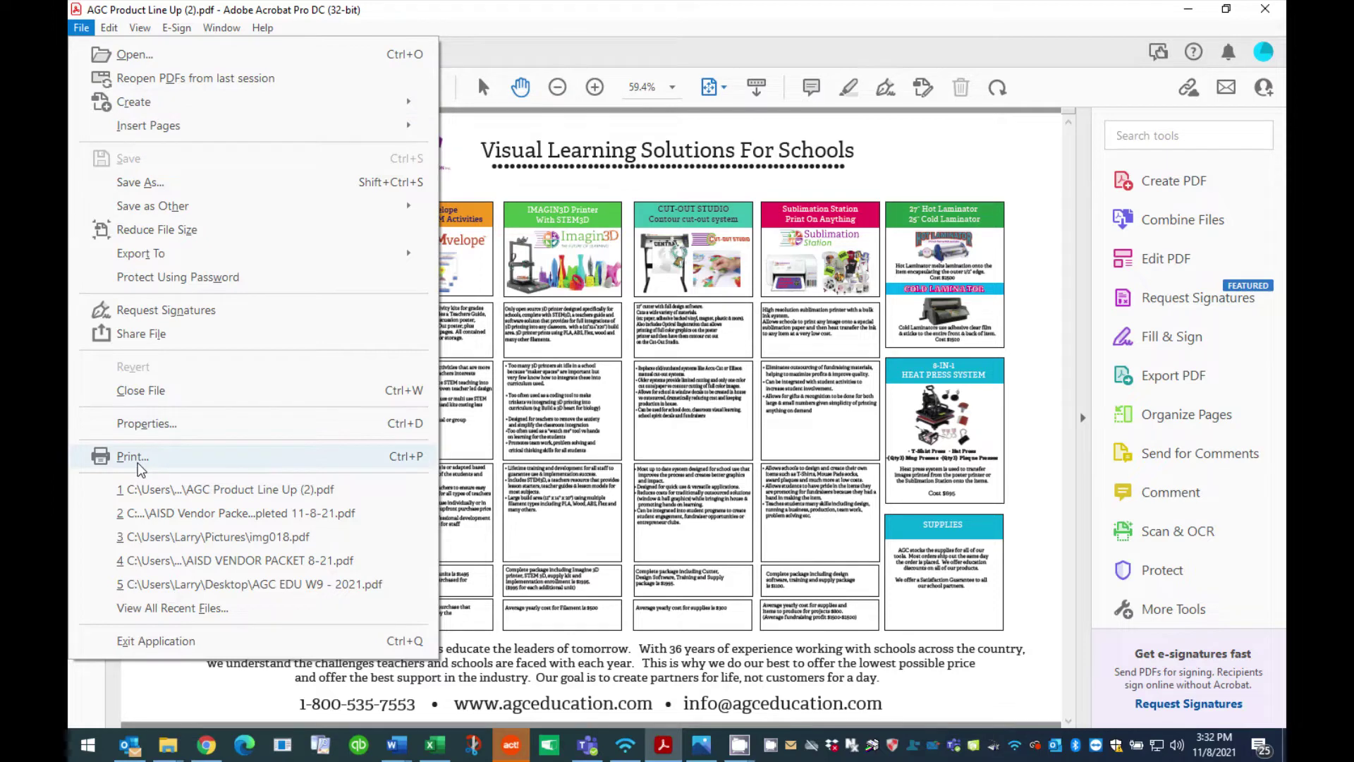
left_click(134, 457)
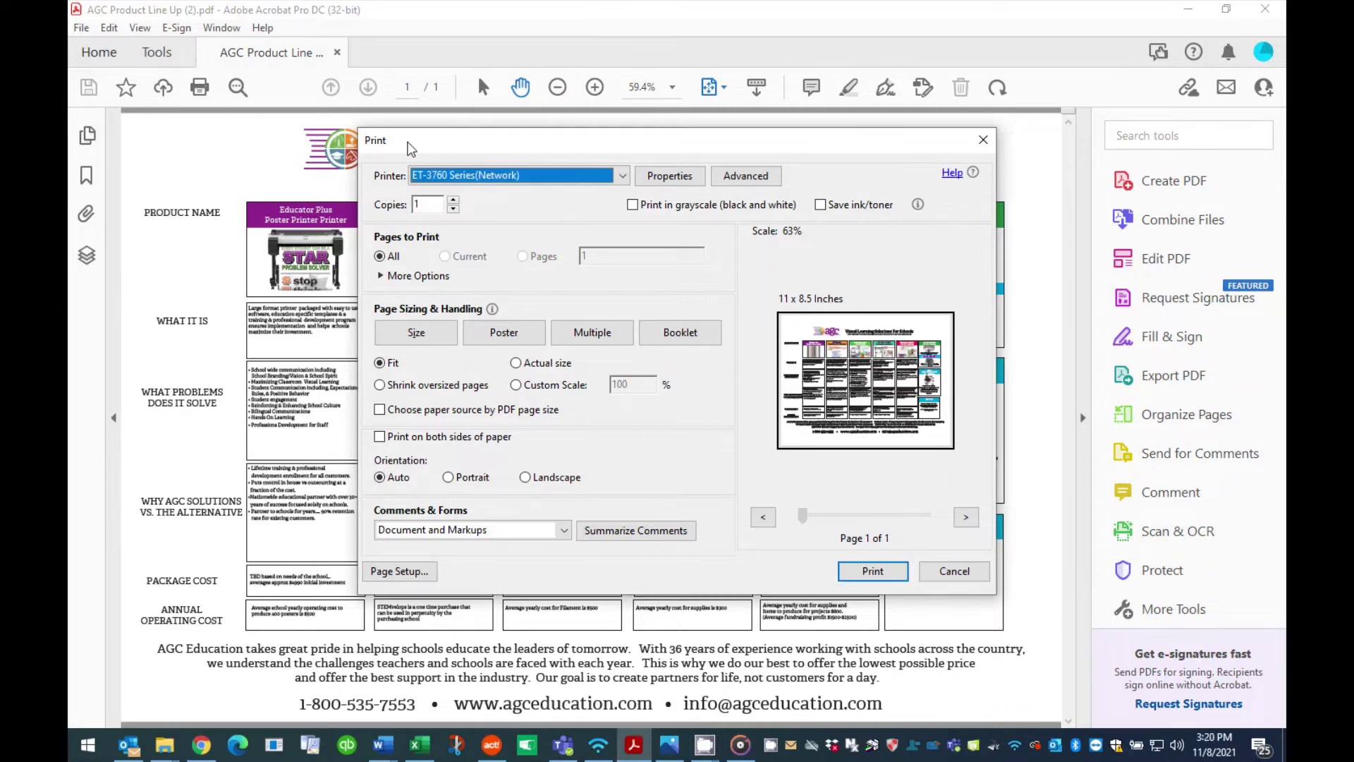
left_click(623, 175)
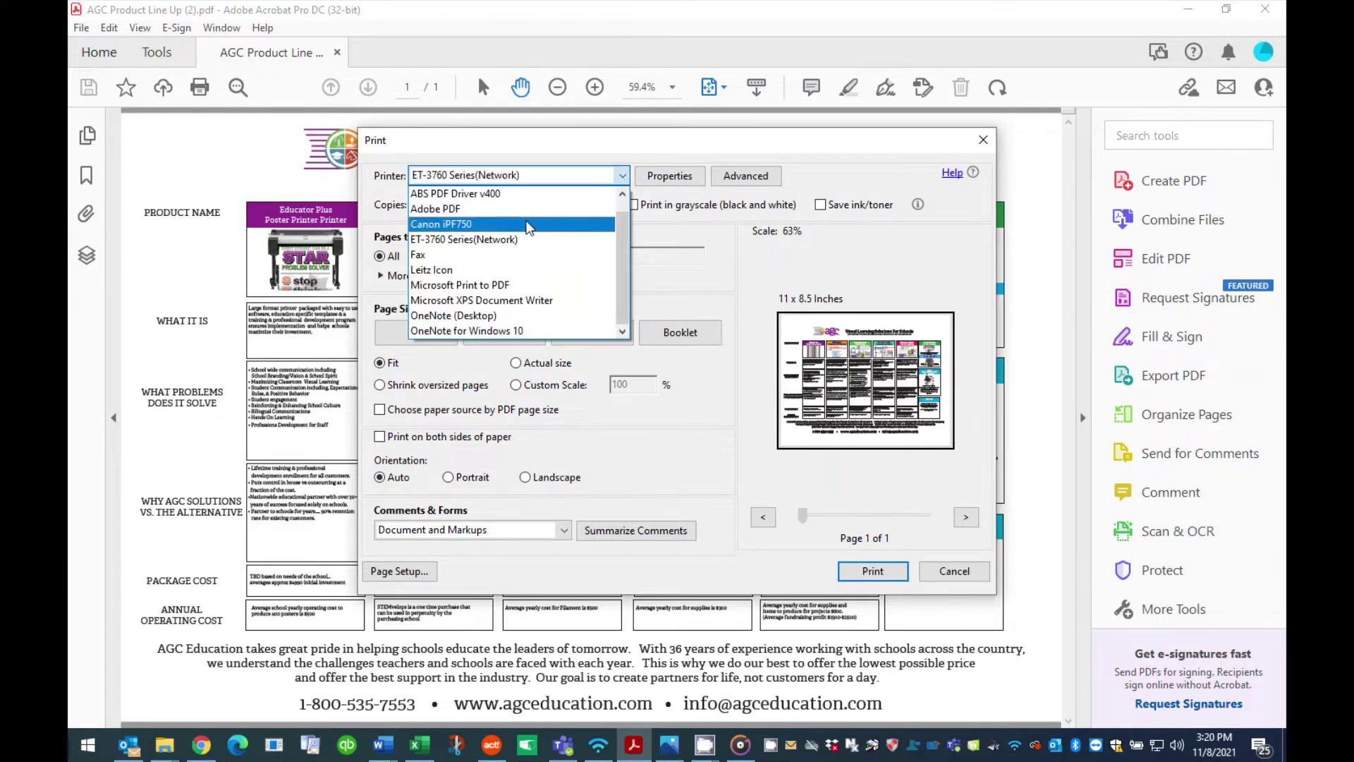
left_click(525, 225)
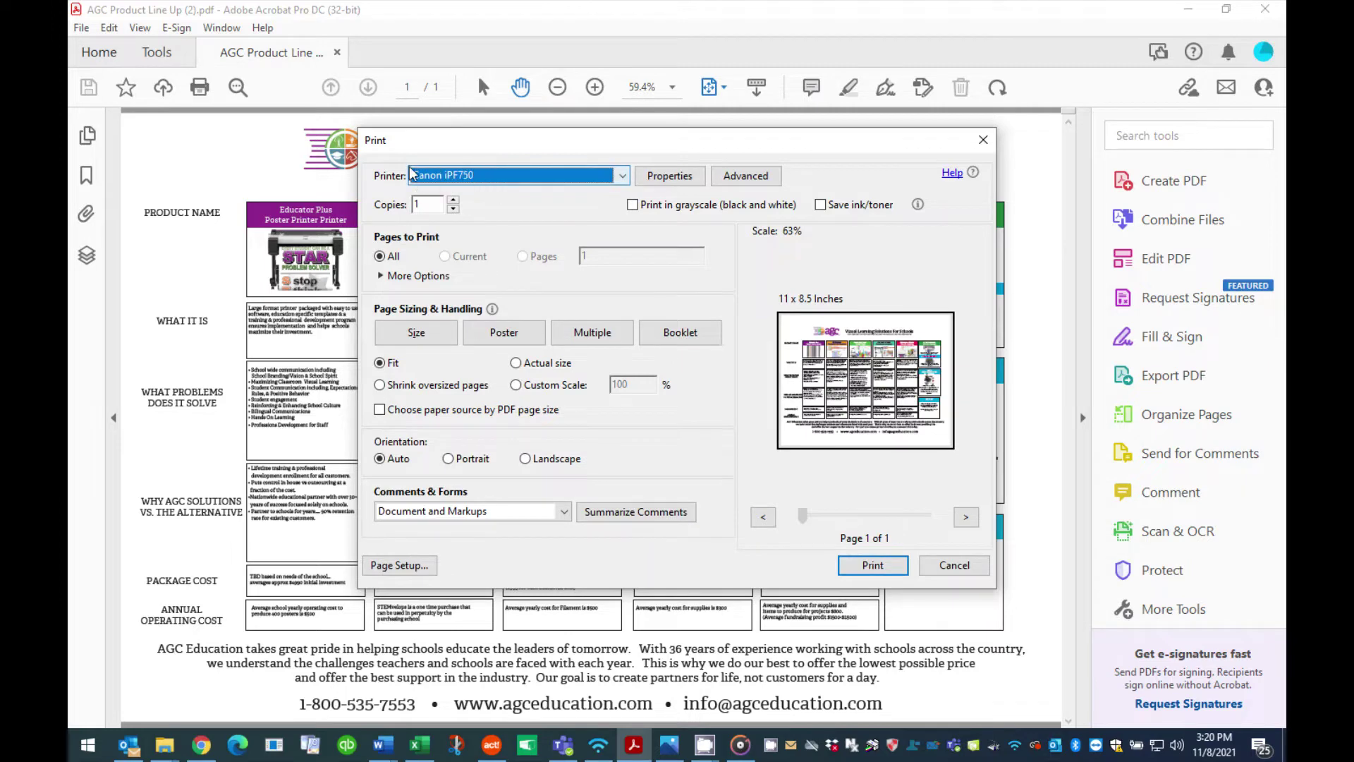
left_click(670, 178)
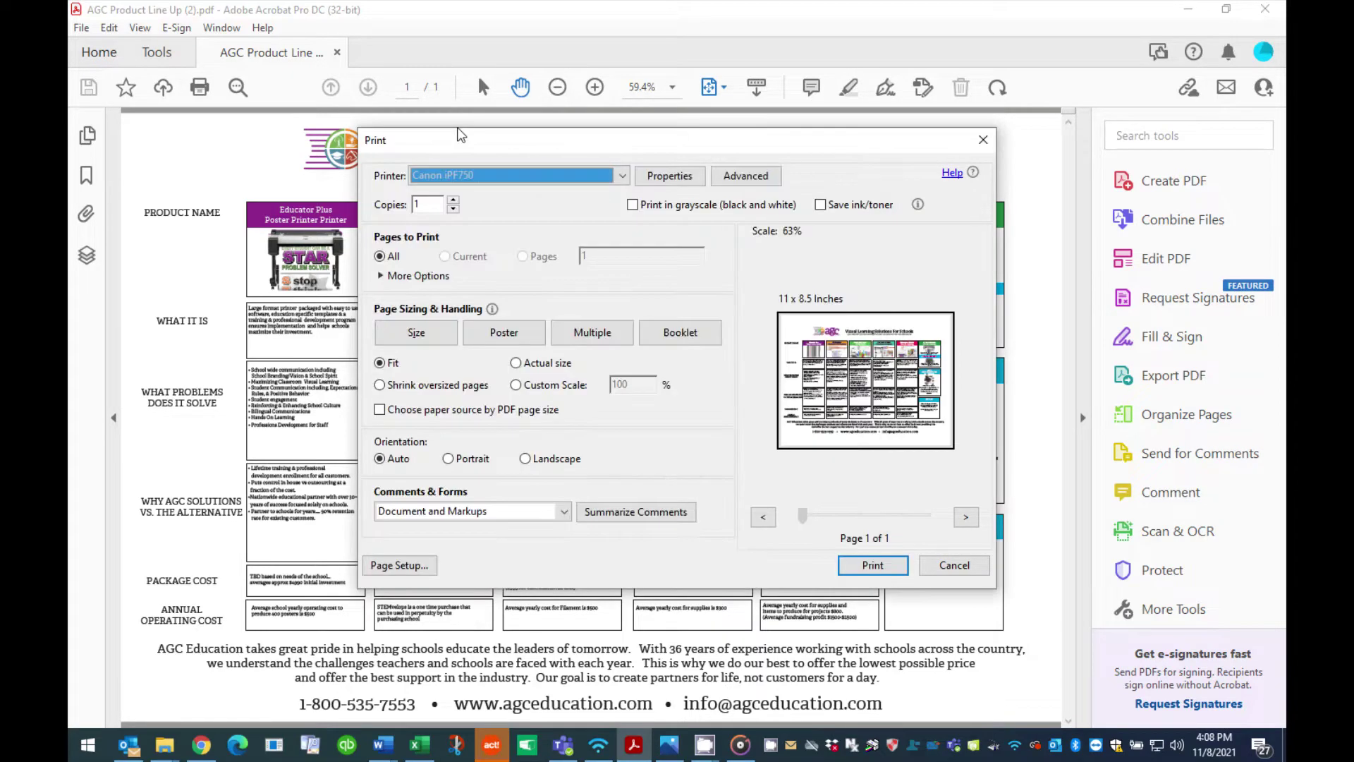
- Set the Canon iPF750 driver's media type to Plain Paper (High Quality)
left_click(679, 185)
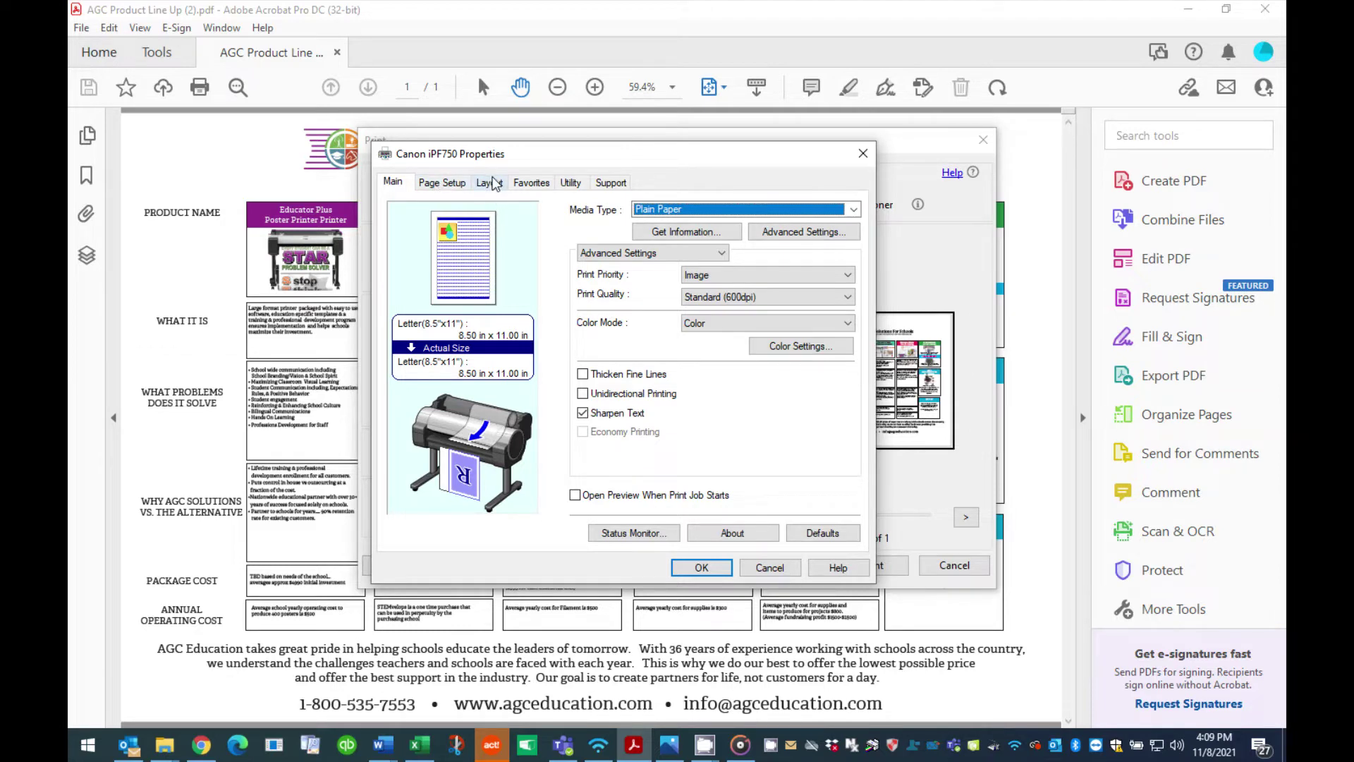
left_click(392, 185)
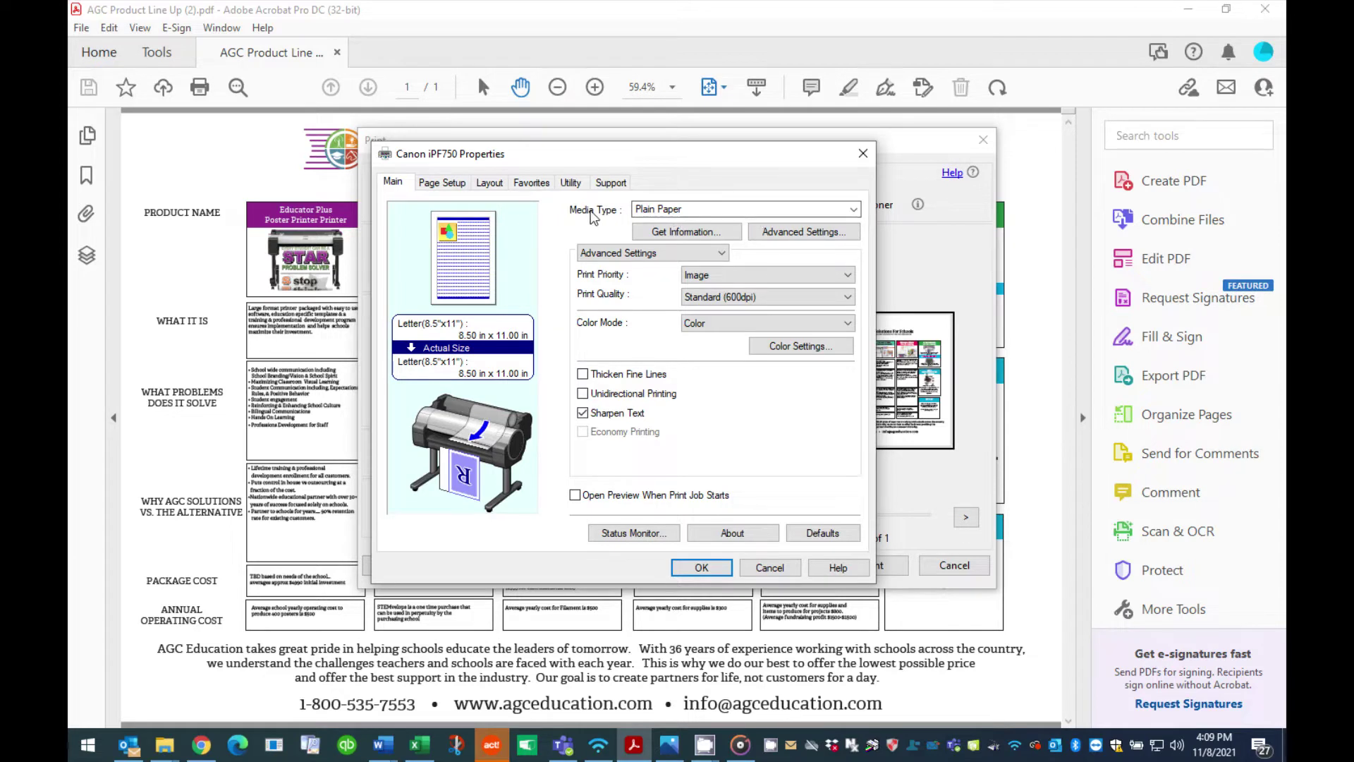
left_click(687, 211)
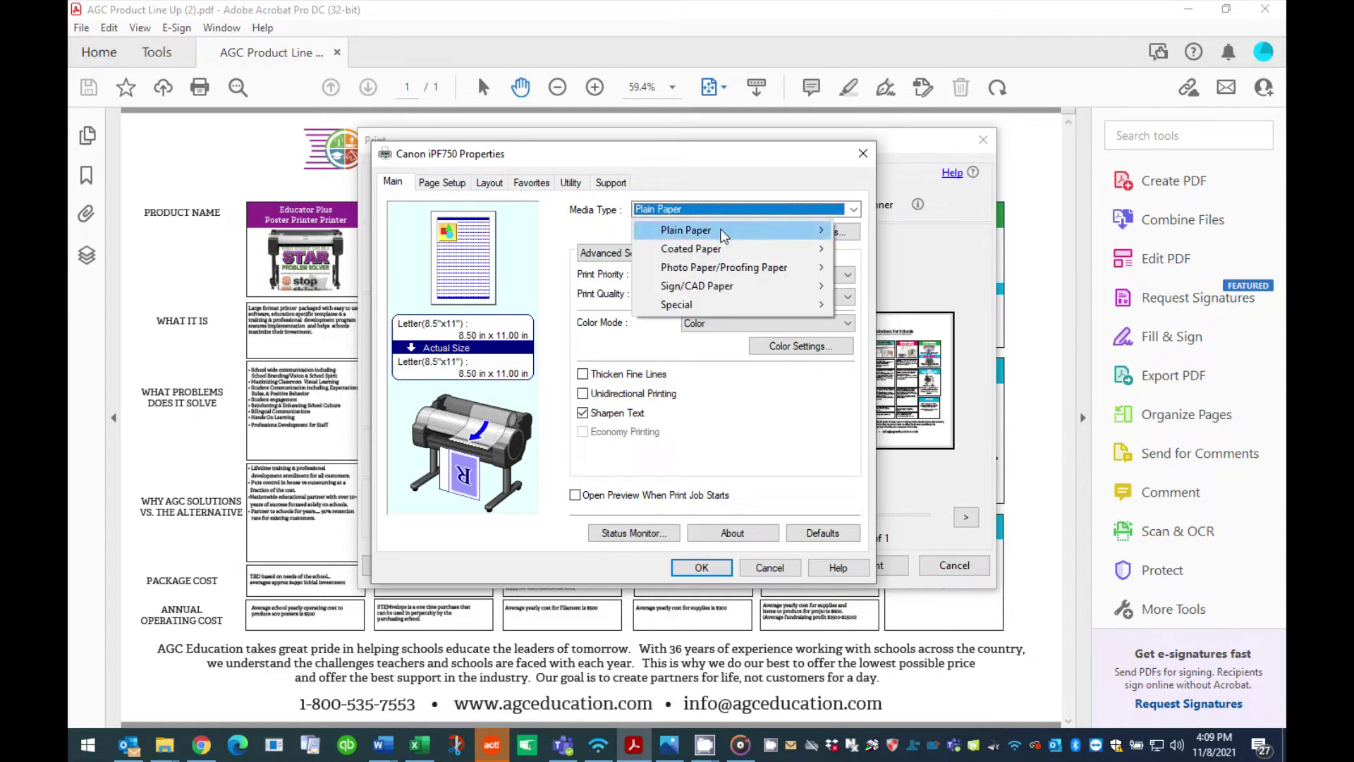
mouse_move(723, 235)
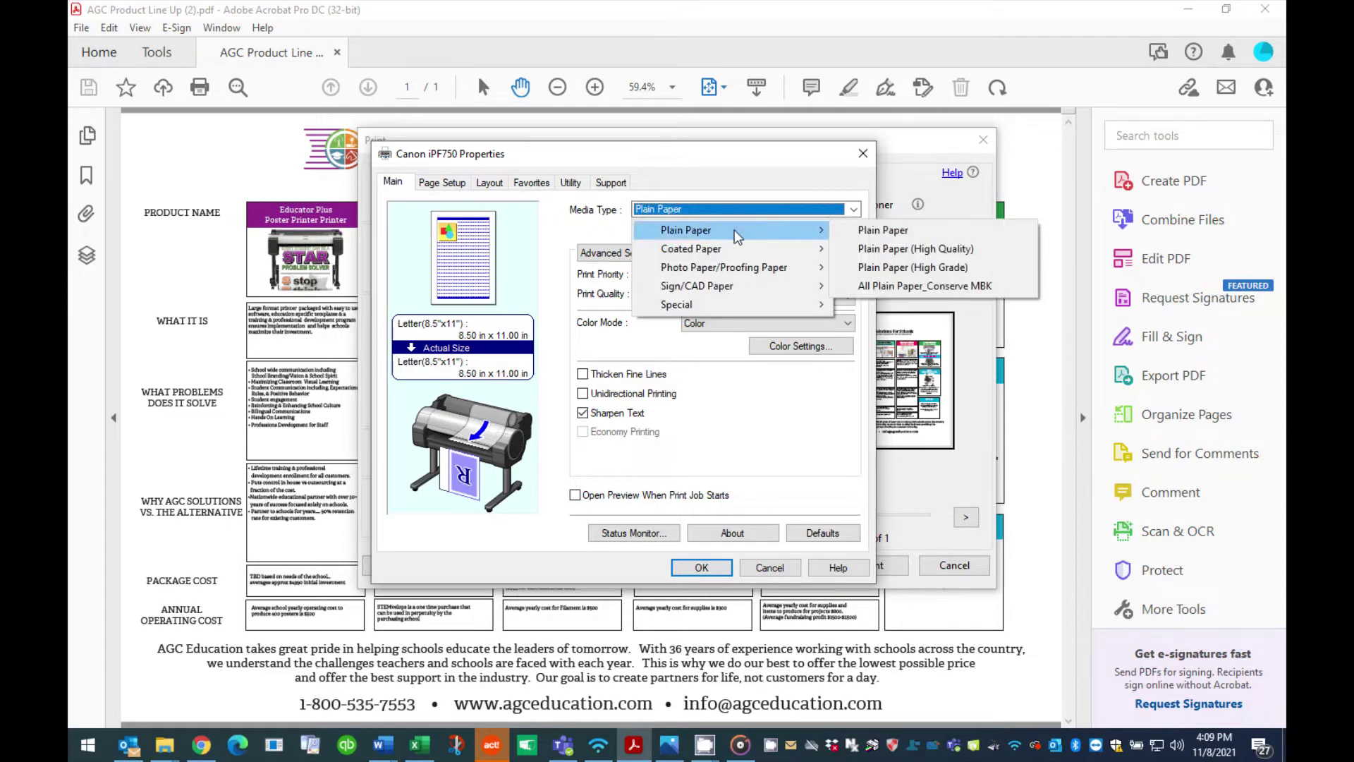
left_click(923, 250)
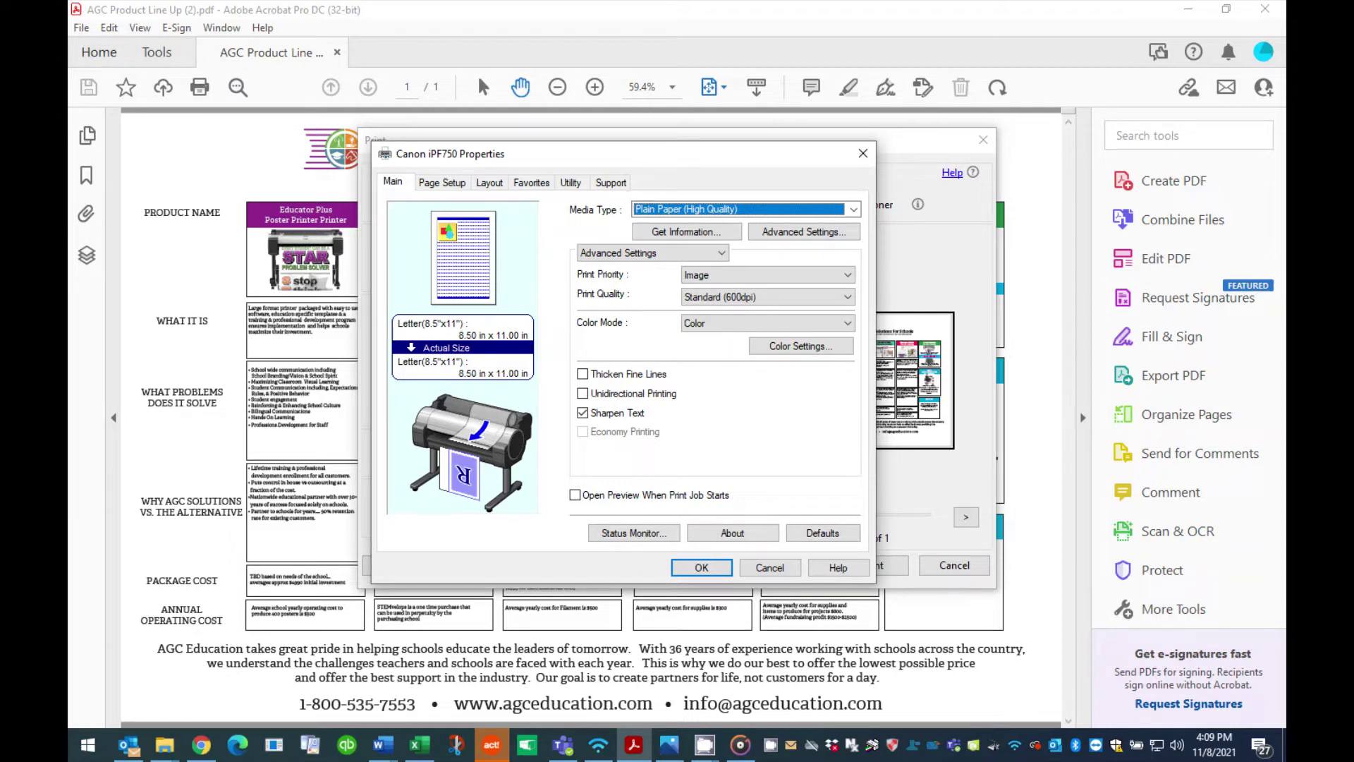
left_click(440, 184)
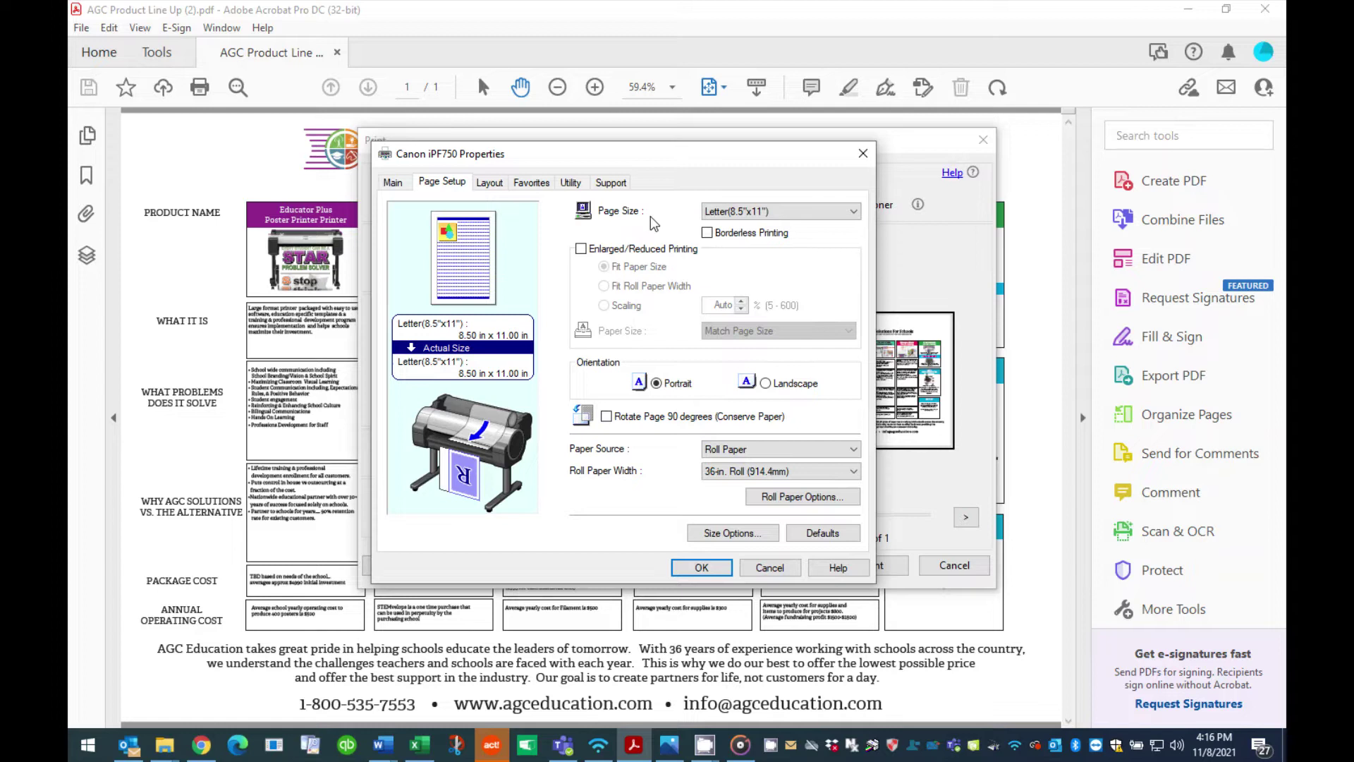
left_click(840, 213)
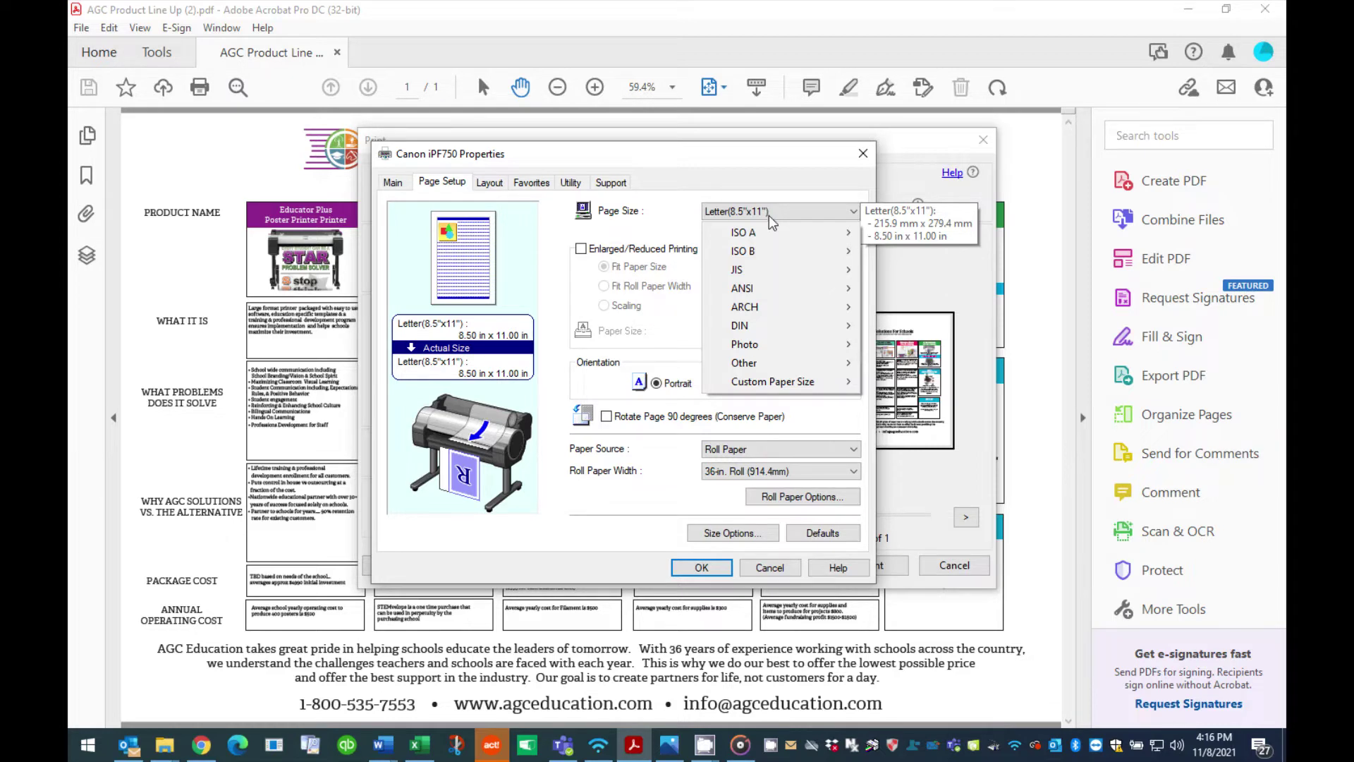
mouse_move(738, 290)
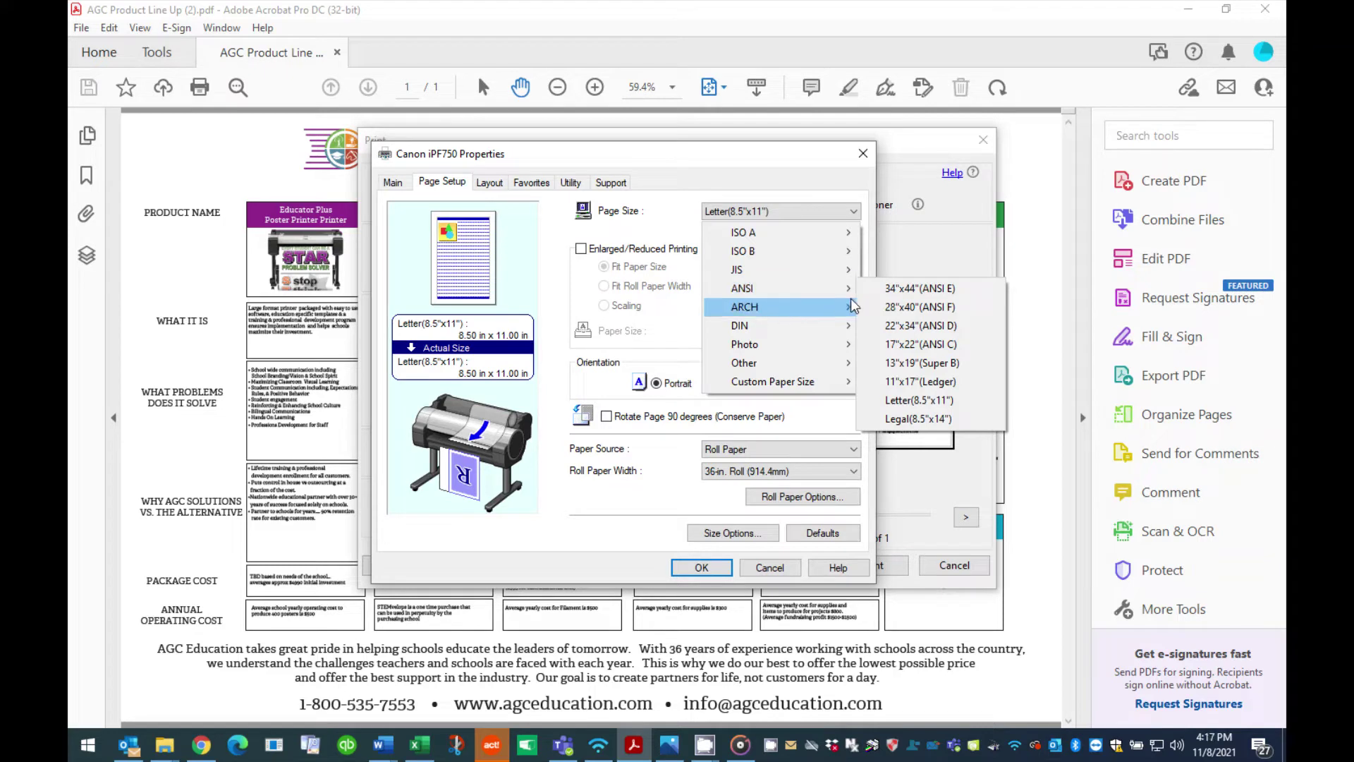
left_click(938, 399)
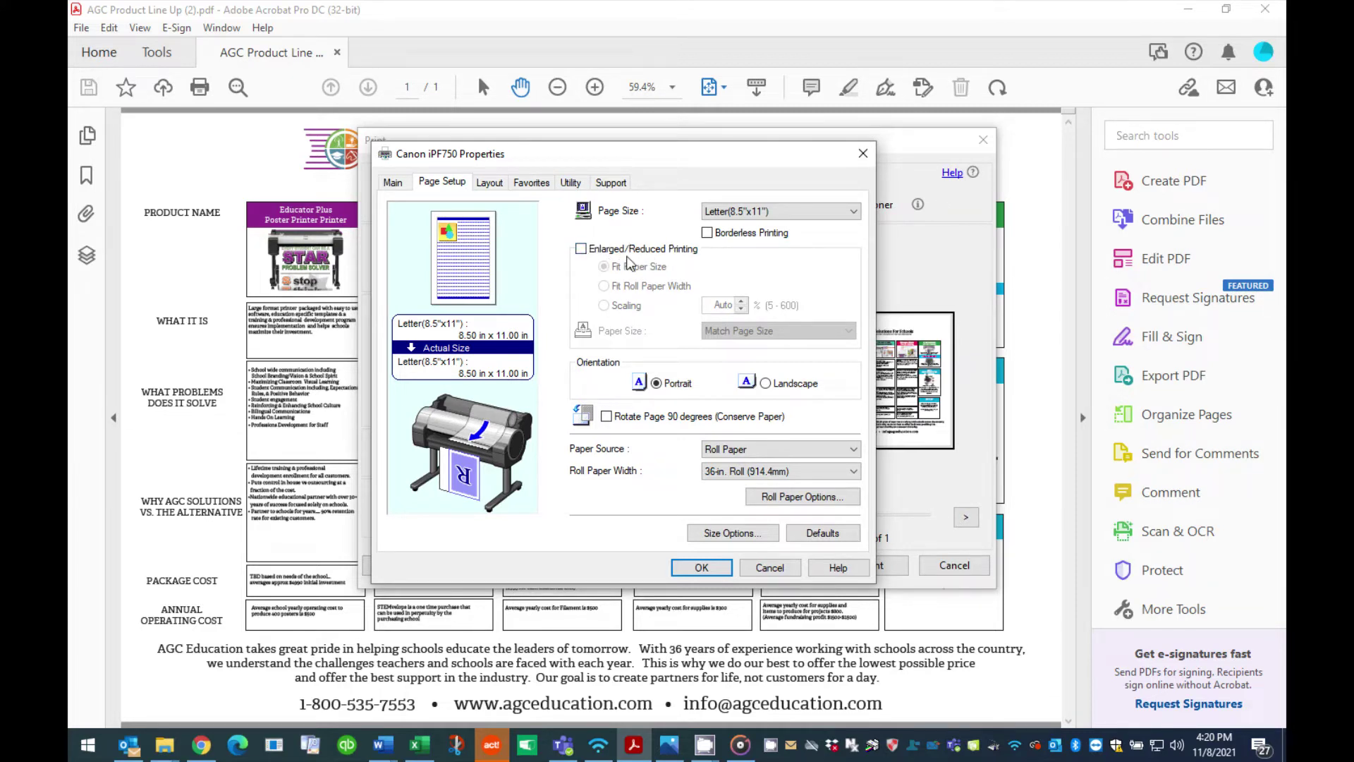
- Turn on Enlarged/Reduced Printing to fit the Letter page onto 24"x36" (ARCH D) paper
left_click(582, 249)
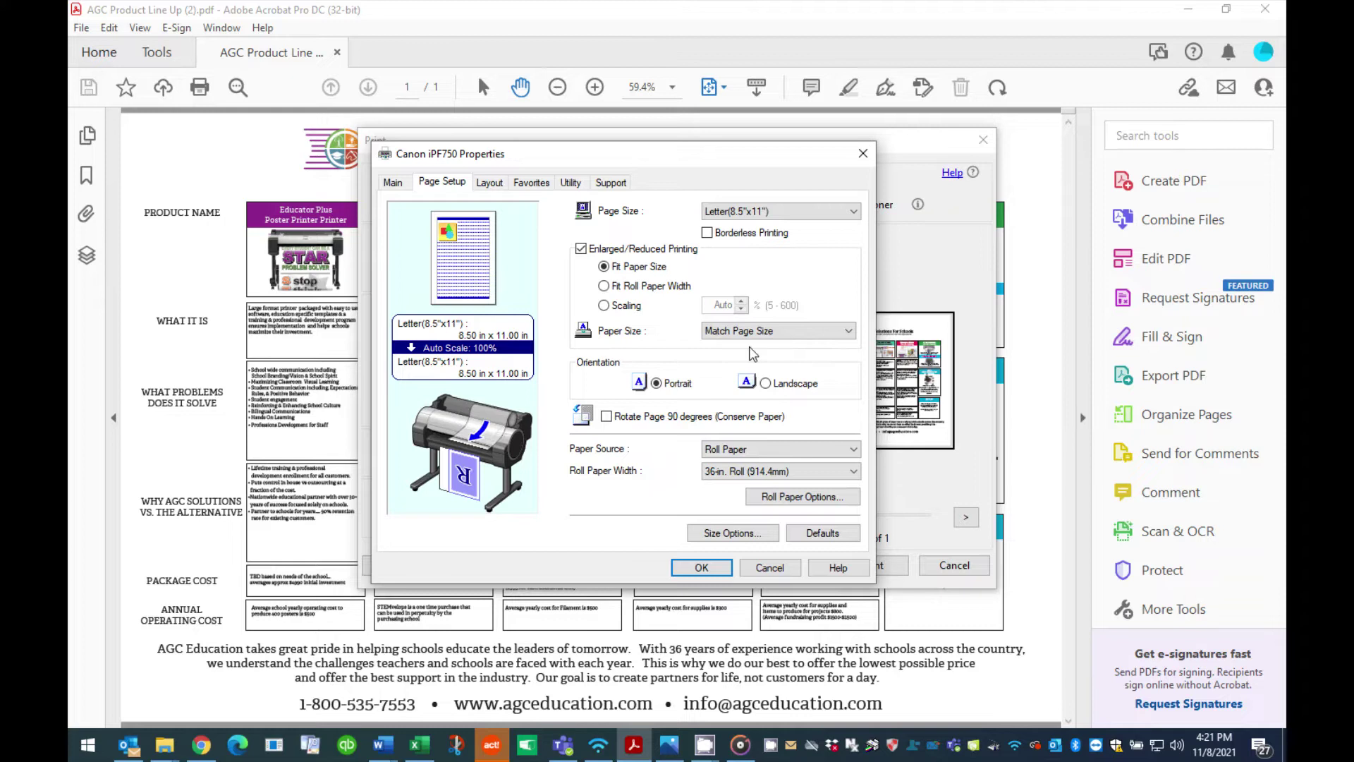
left_click(812, 334)
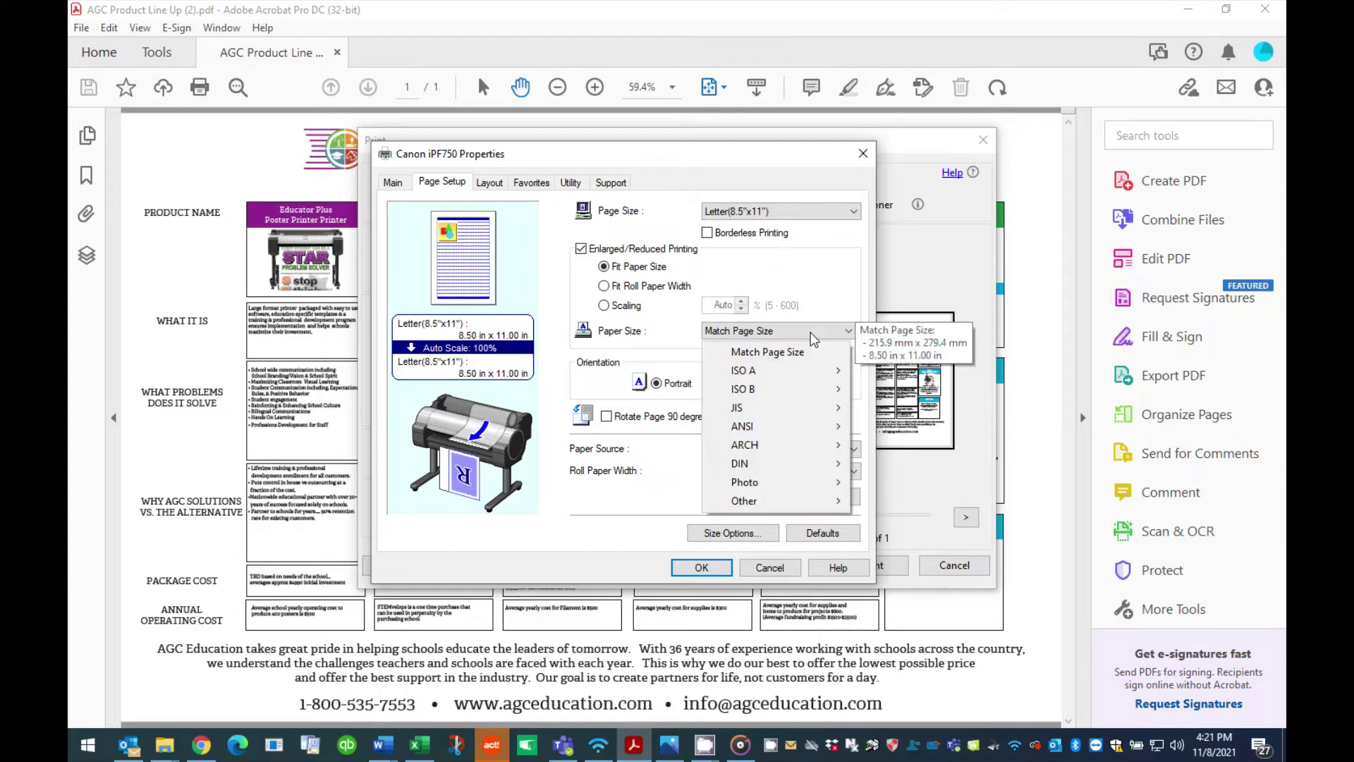
mouse_move(781, 444)
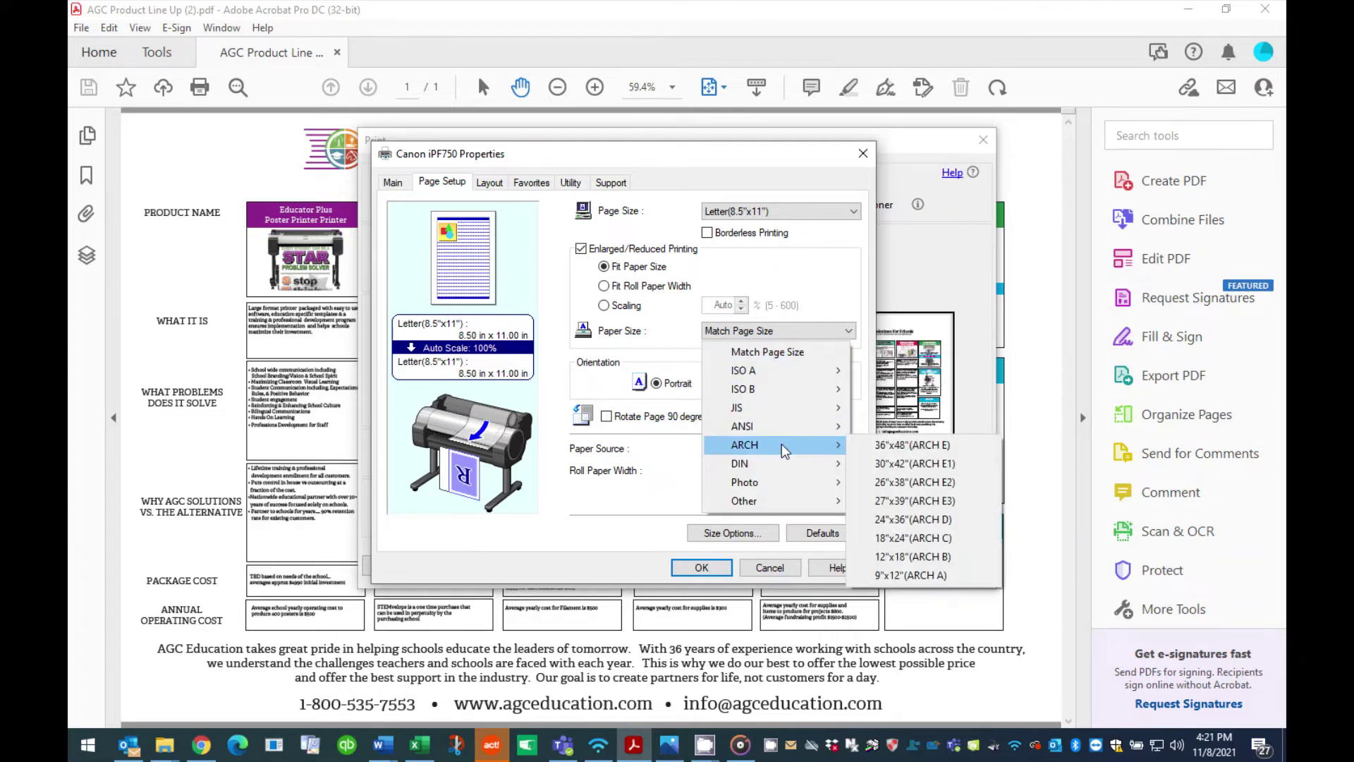
left_click(913, 519)
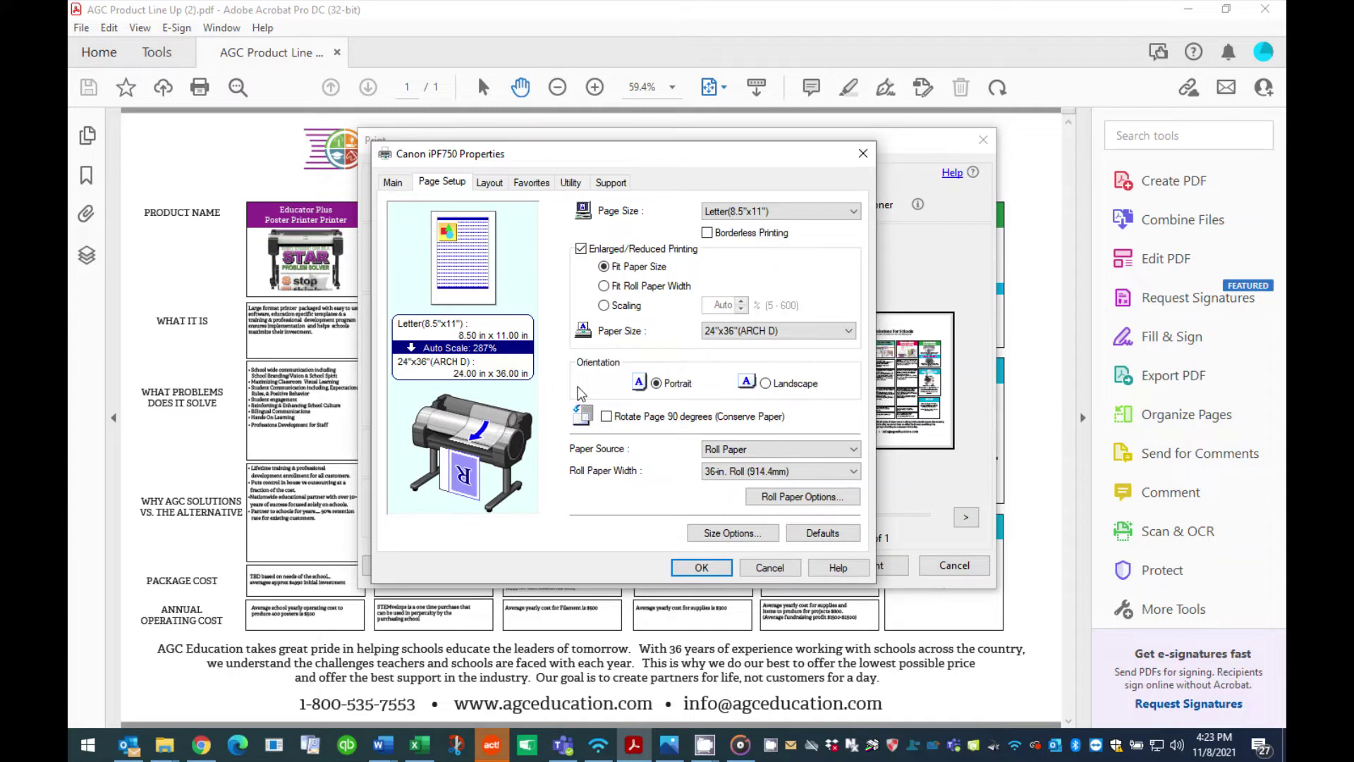
- Switch the print orientation to Landscape
left_click(765, 384)
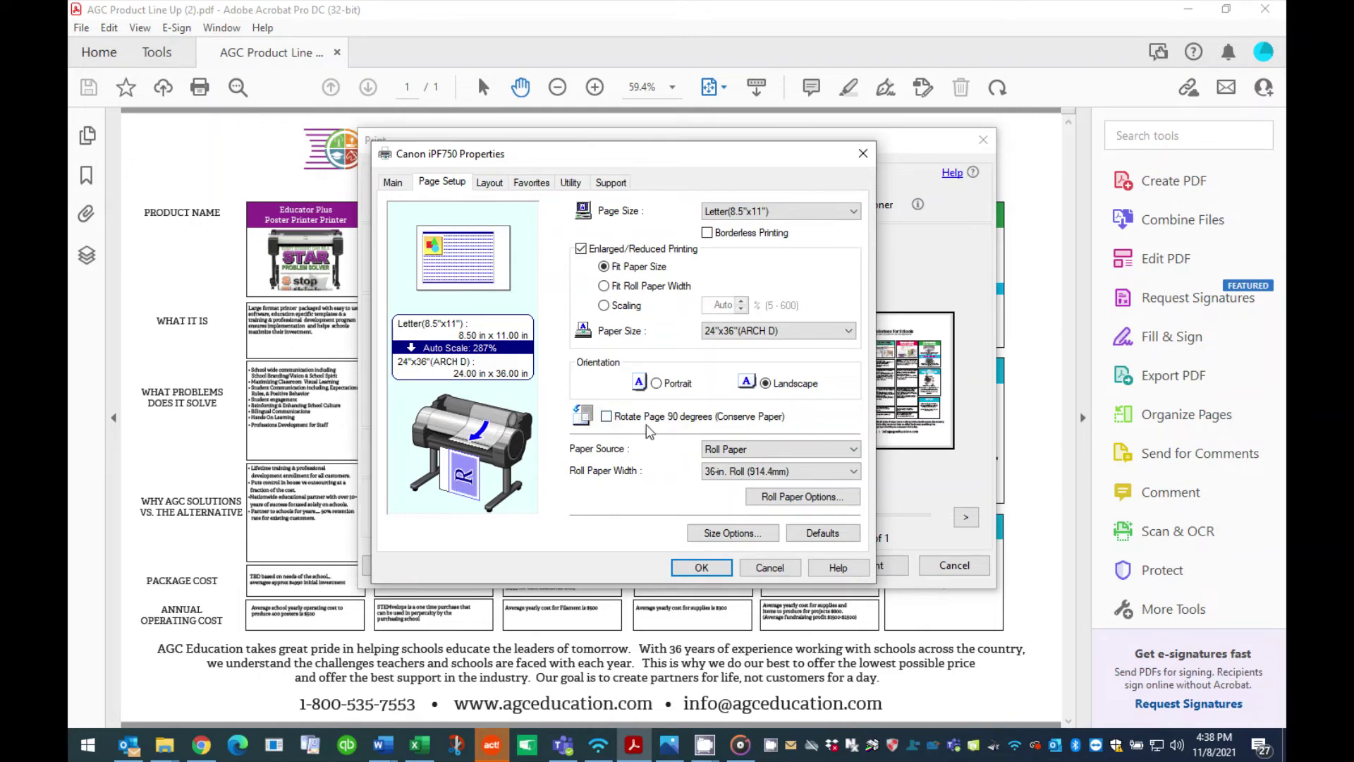
- Choose the 24-in. Roll (609.6mm) paper width, keeping Rotate Page 90 degrees on
left_click(606, 417)
left_click(607, 417)
left_click(606, 417)
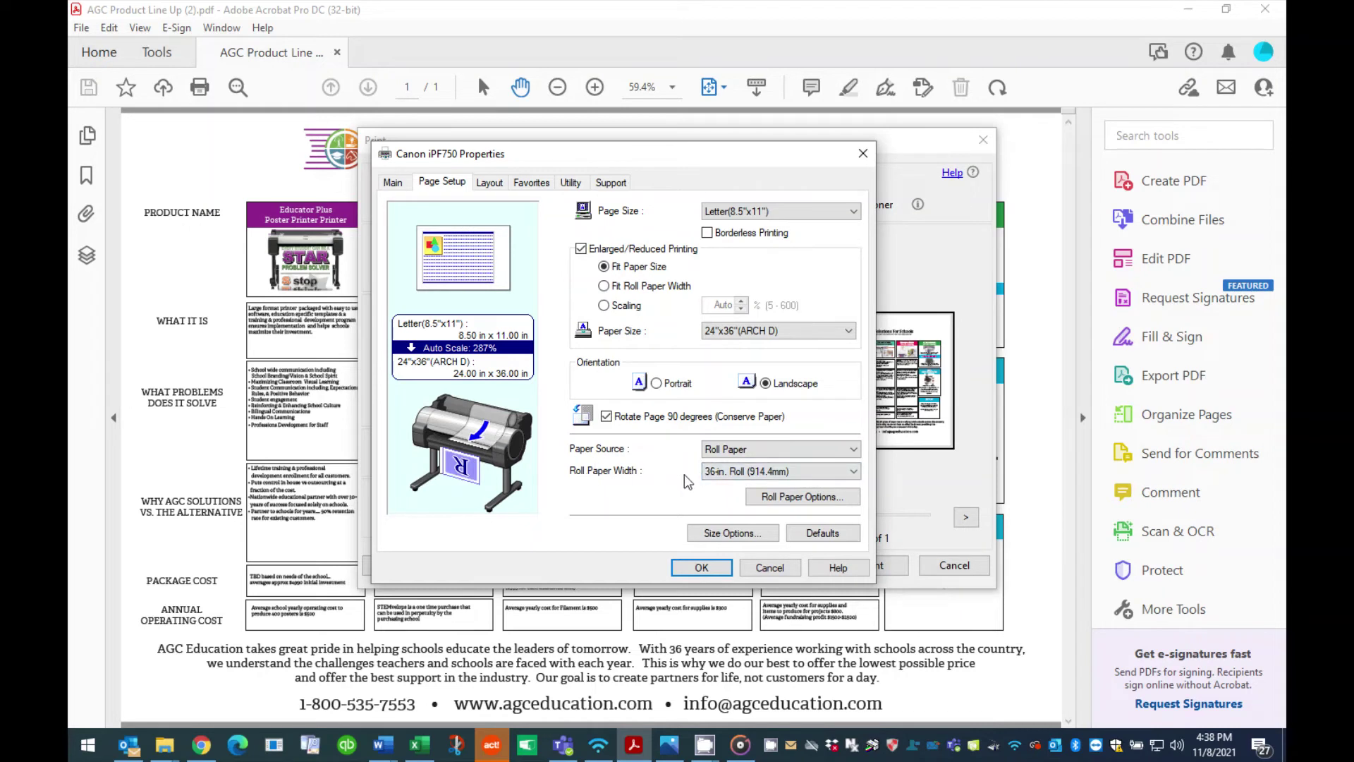
left_click(728, 479)
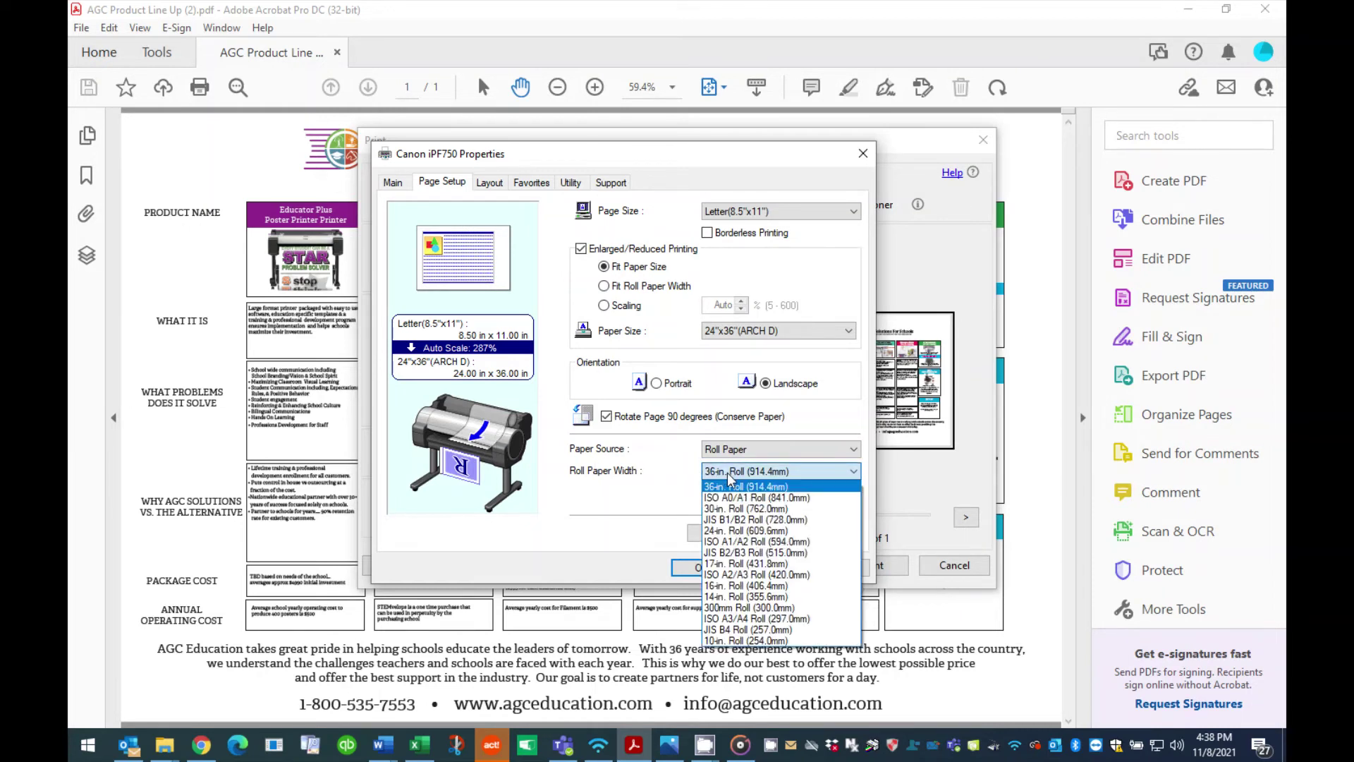
left_click(737, 531)
left_click(606, 418)
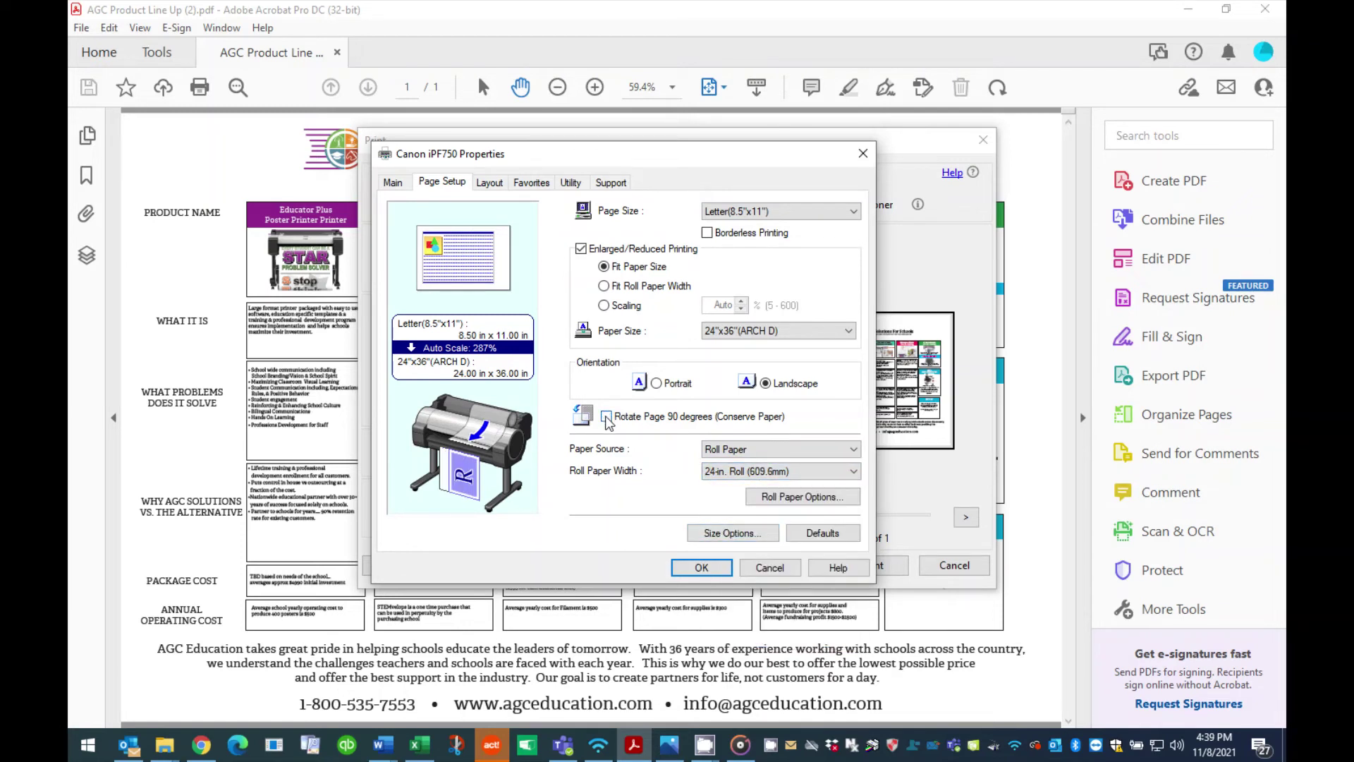
left_click(606, 417)
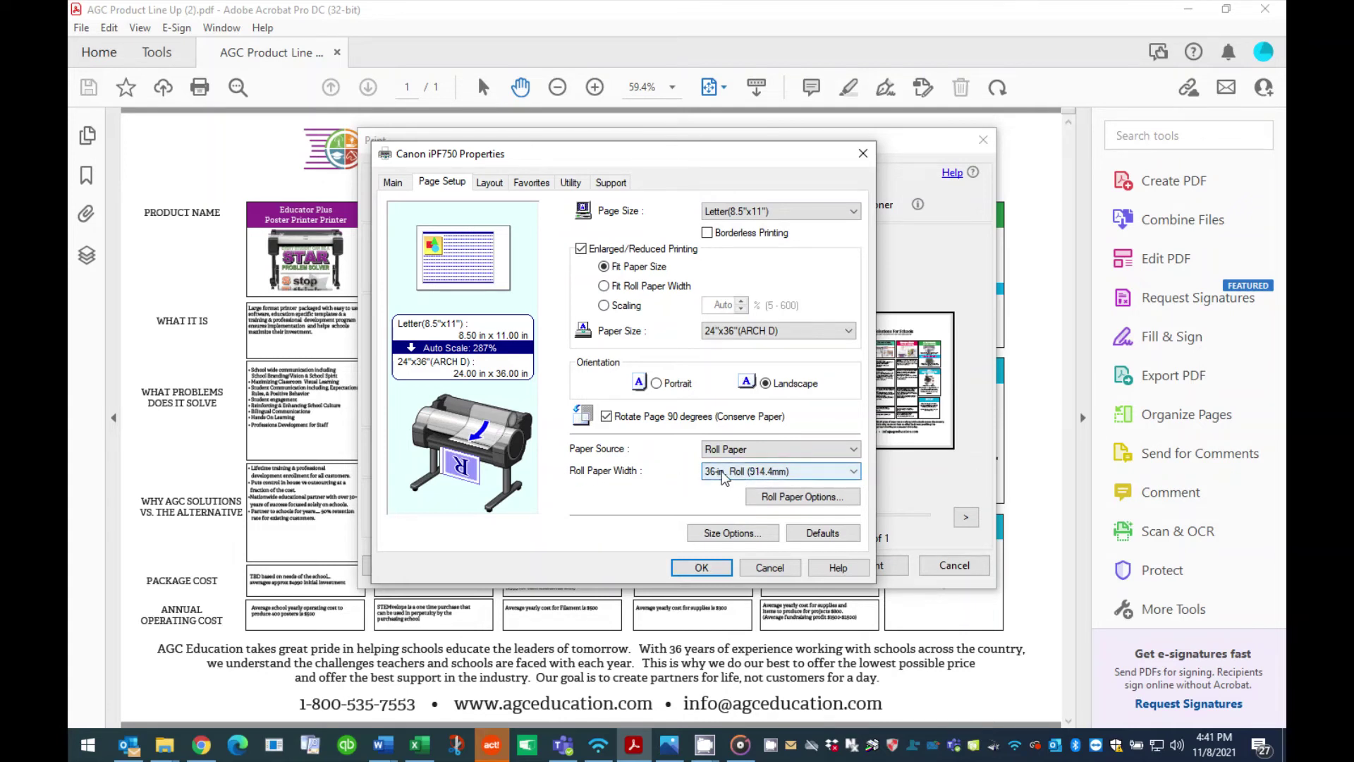
- Set the roll paper width back to 36-in. Roll (914.4mm)
left_click(713, 477)
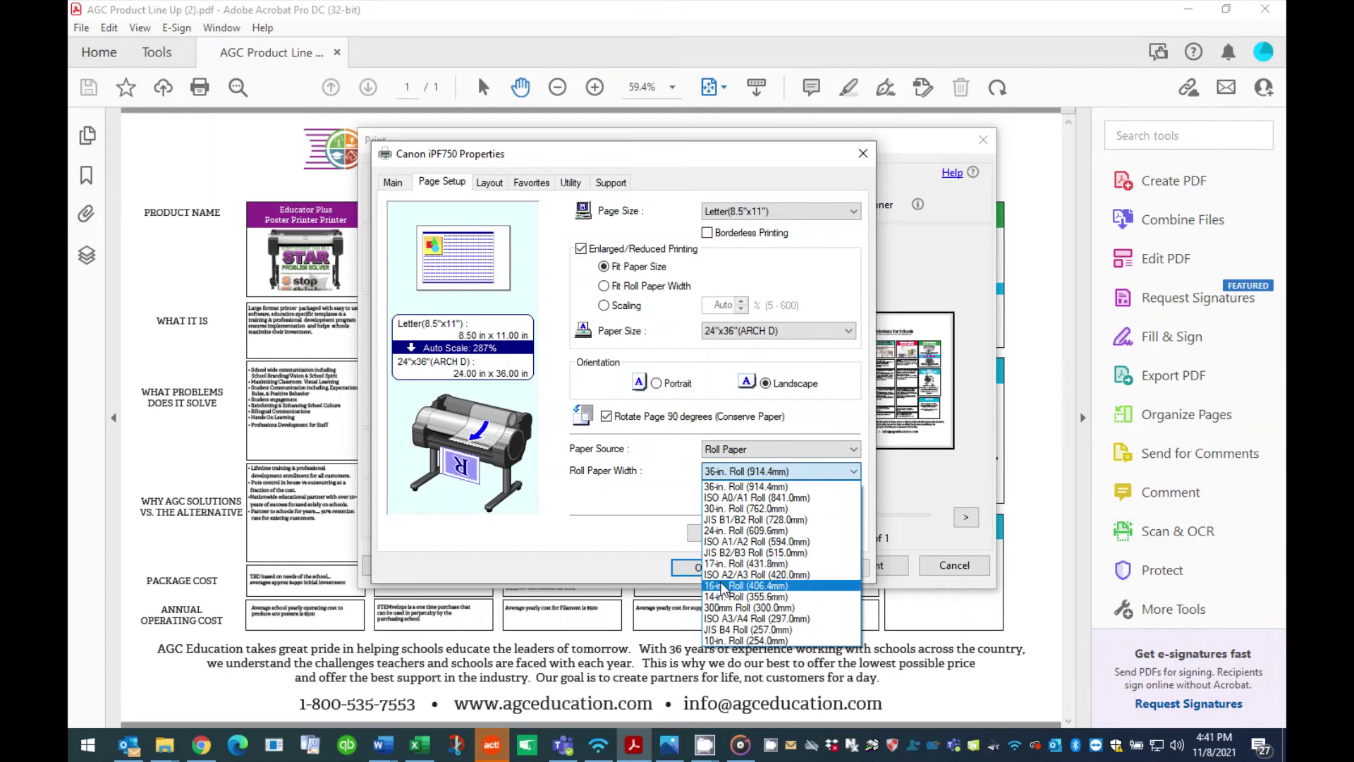
left_click(622, 526)
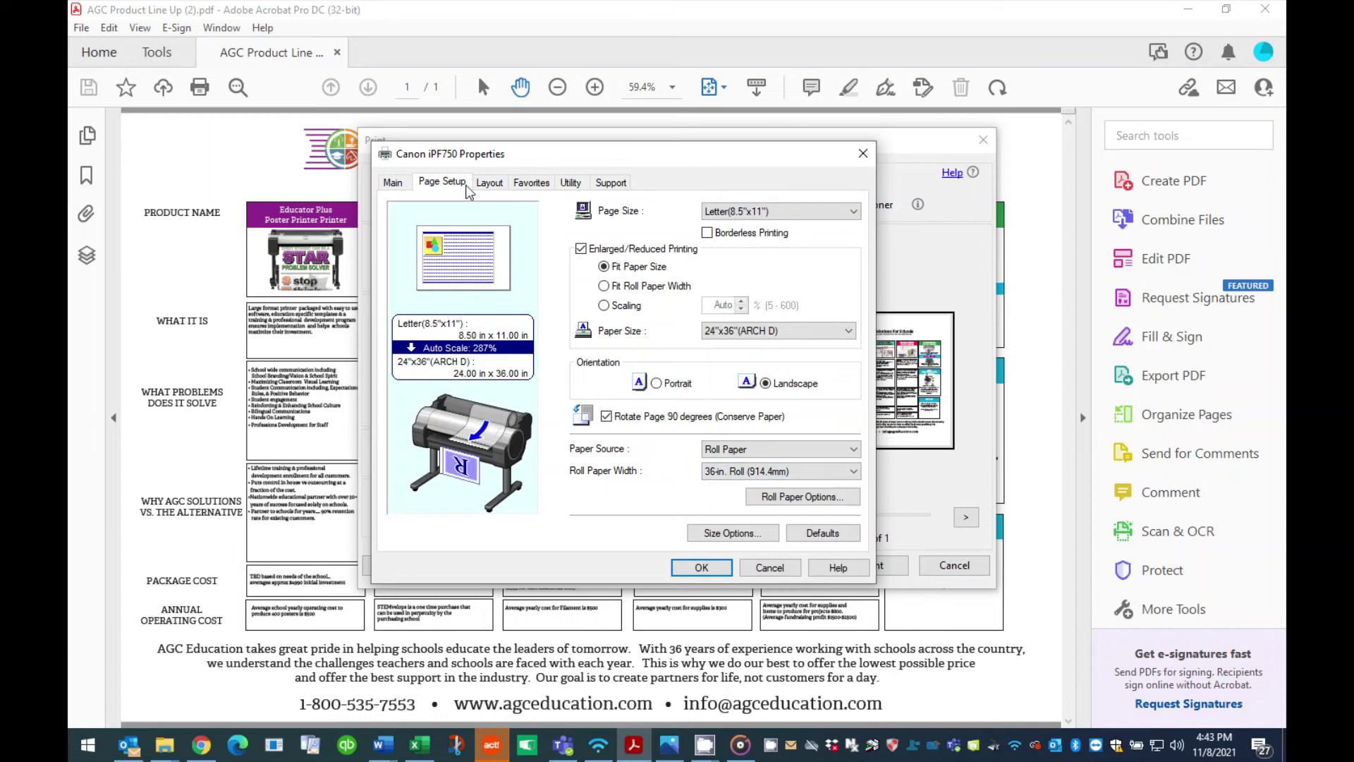
- Turn on Print Centered in the Layout settings and apply the Canon iPF750 properties
left_click(491, 189)
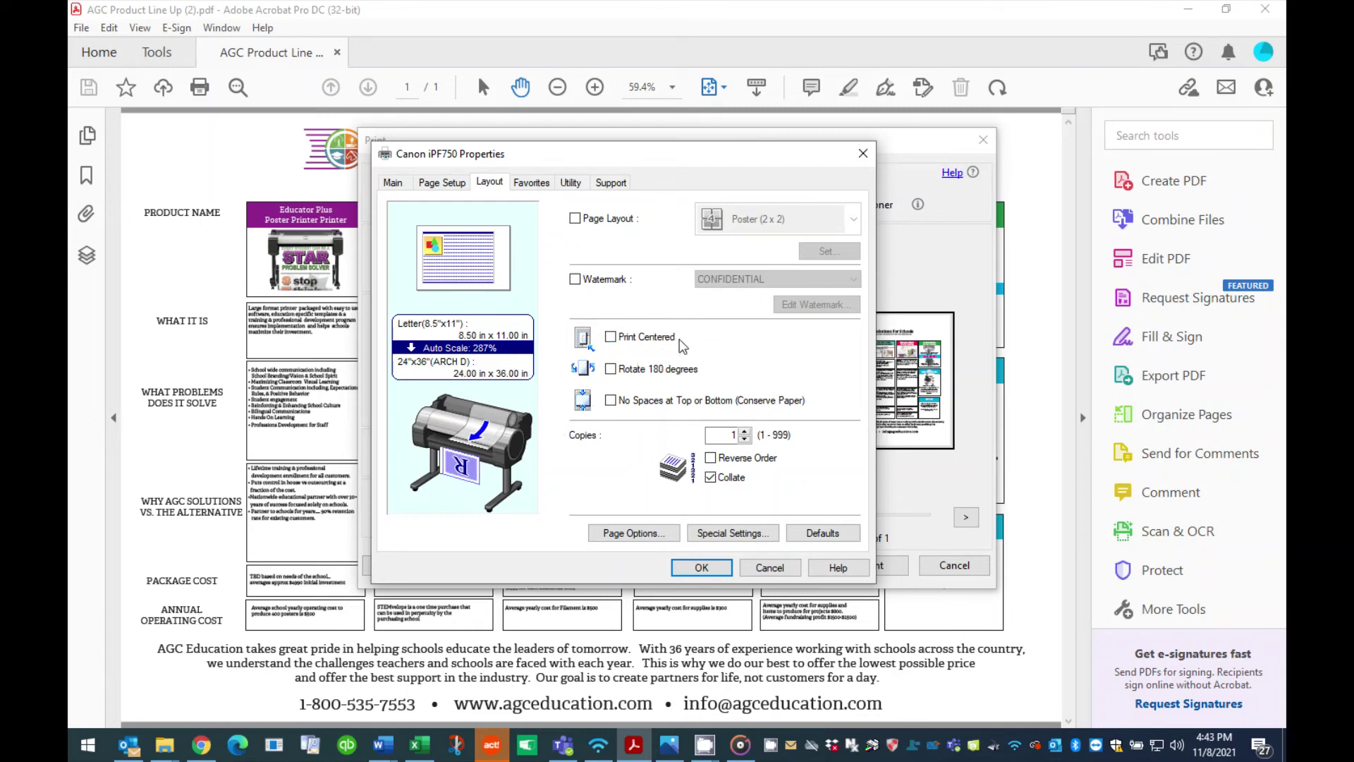
left_click(614, 339)
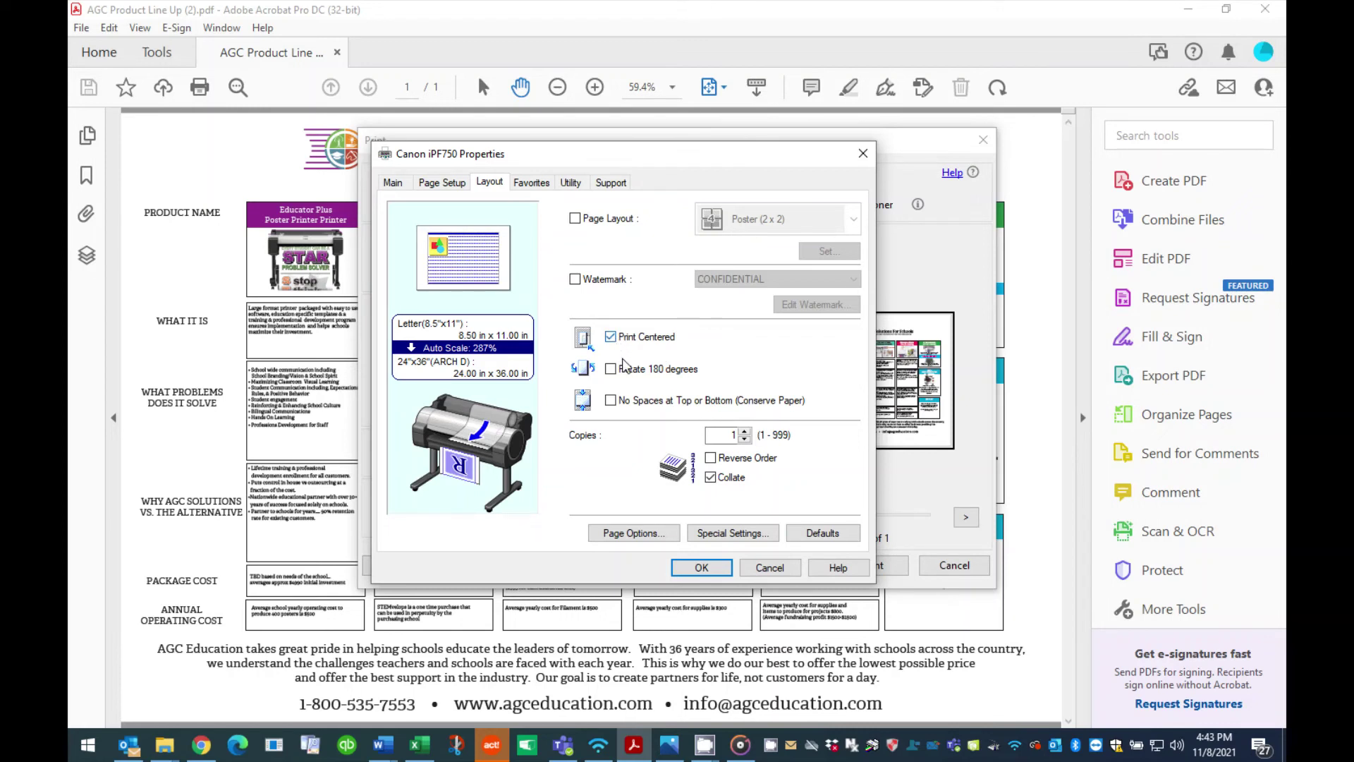
left_click(705, 572)
left_click(703, 571)
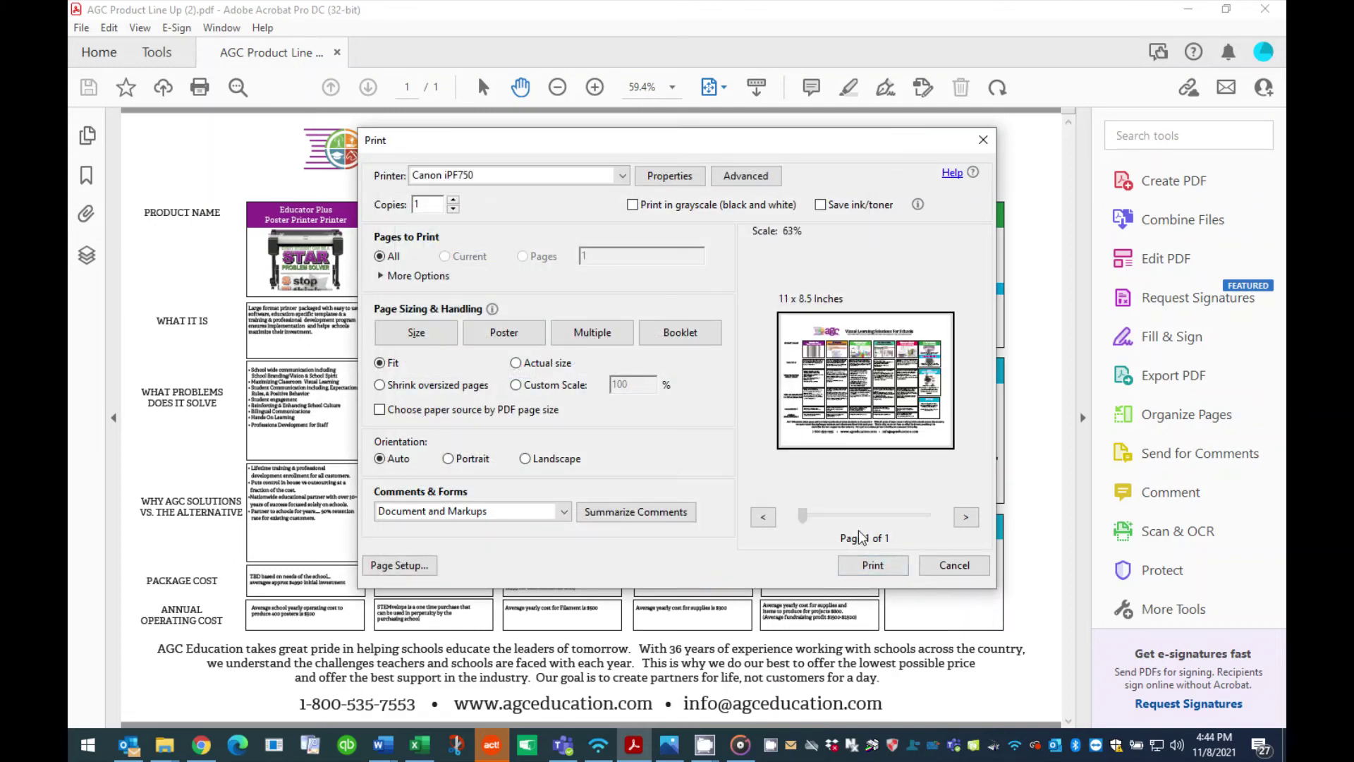
- Print the product line-up sheet on the Canon iPF750
left_click(874, 565)
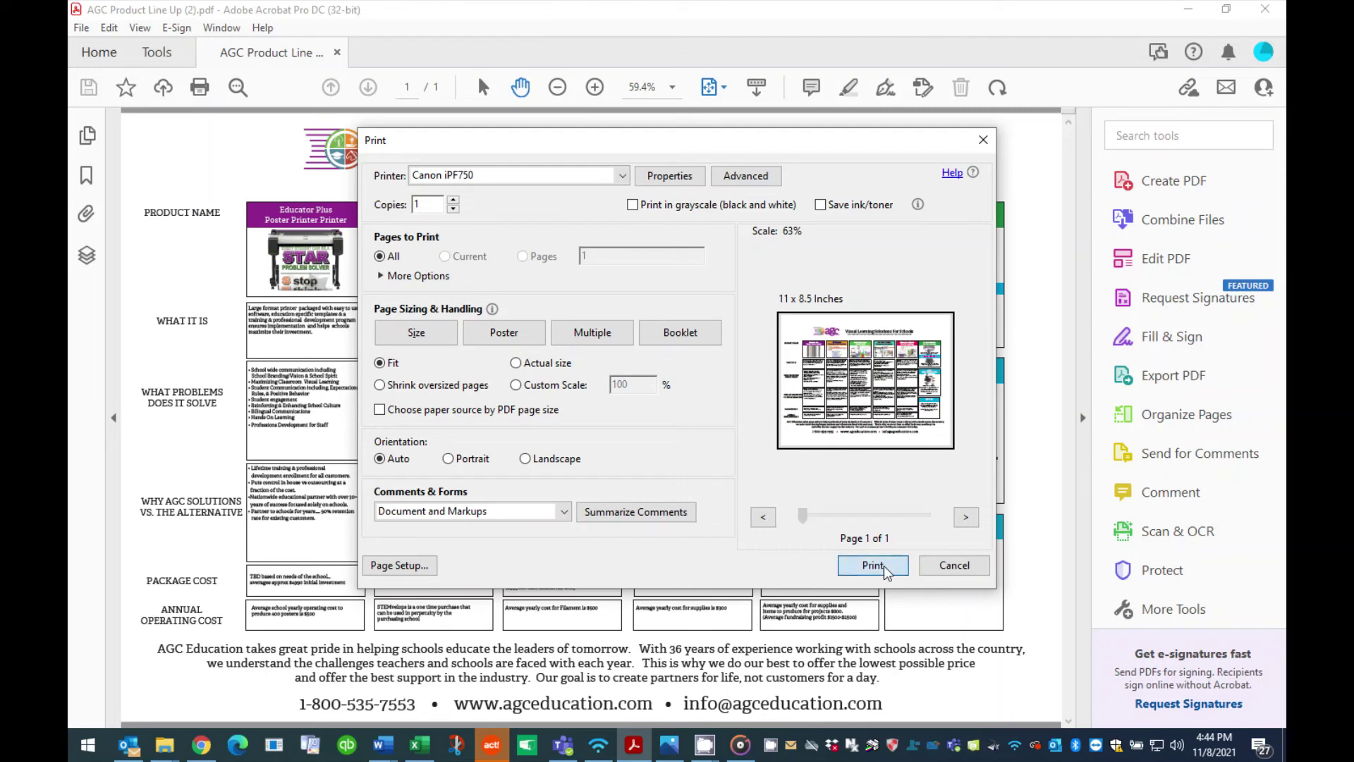